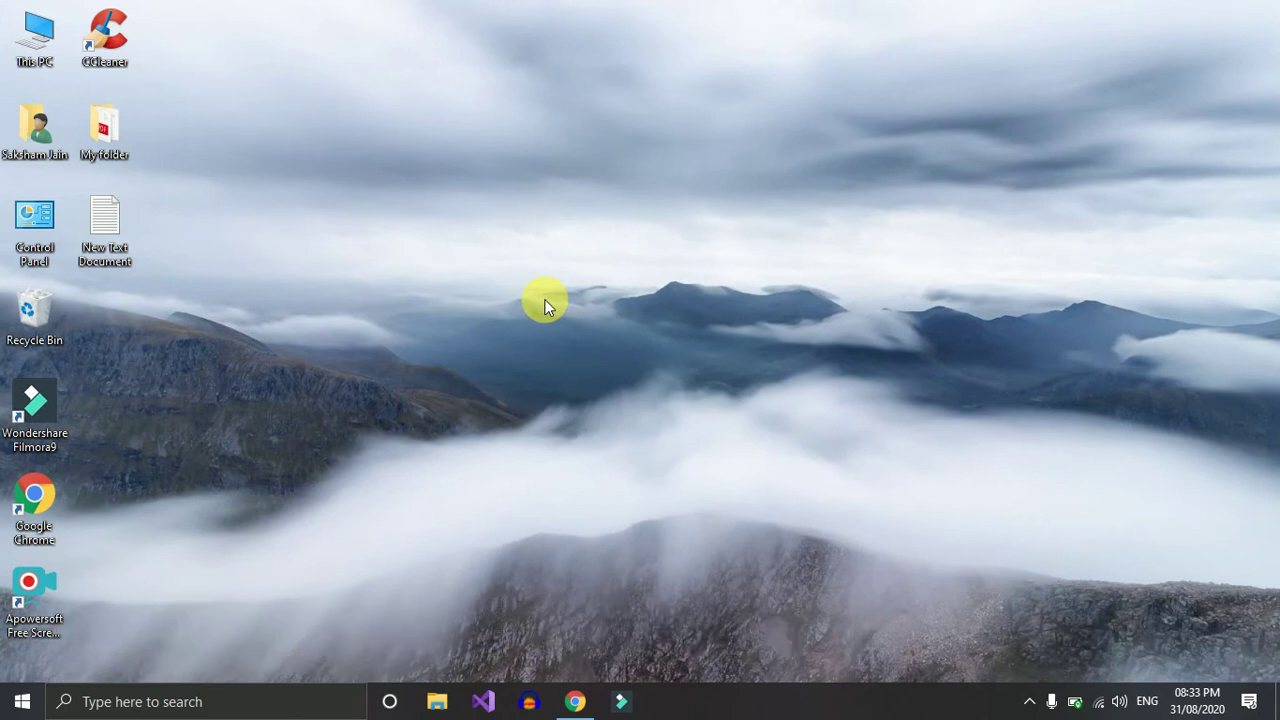
Open the Windows Settings home page
key(super+i)
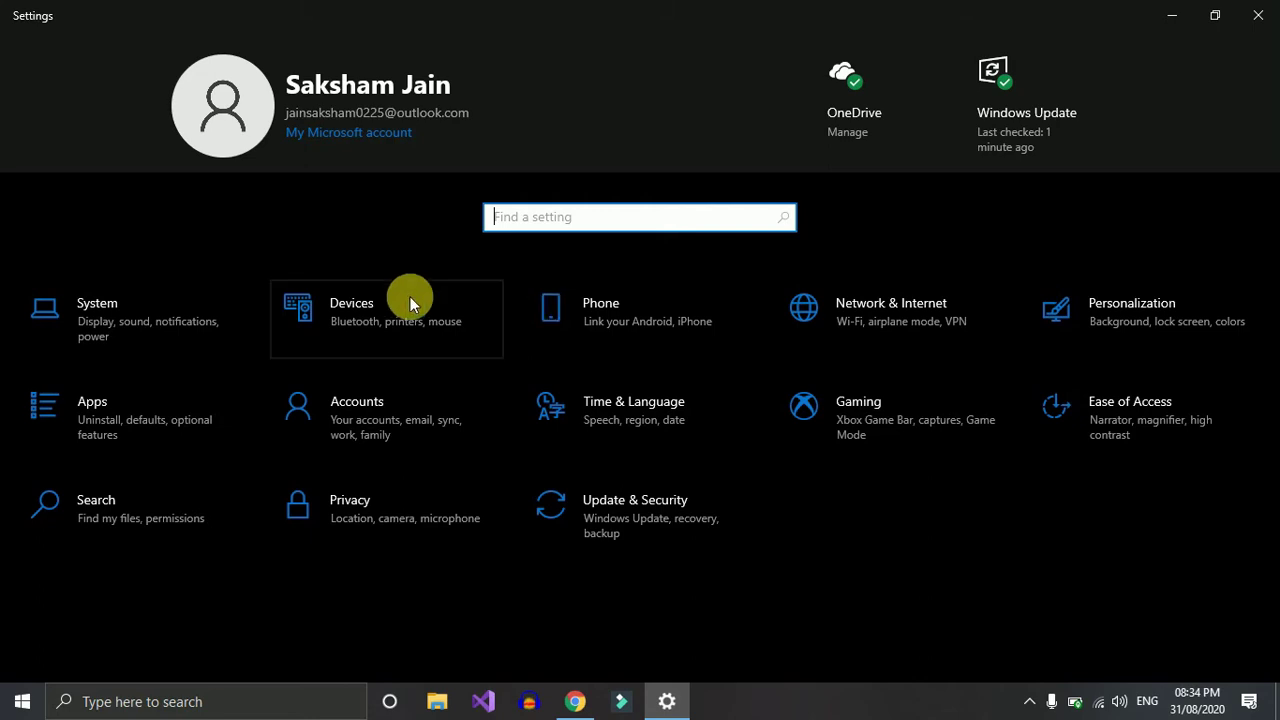
click(178, 703)
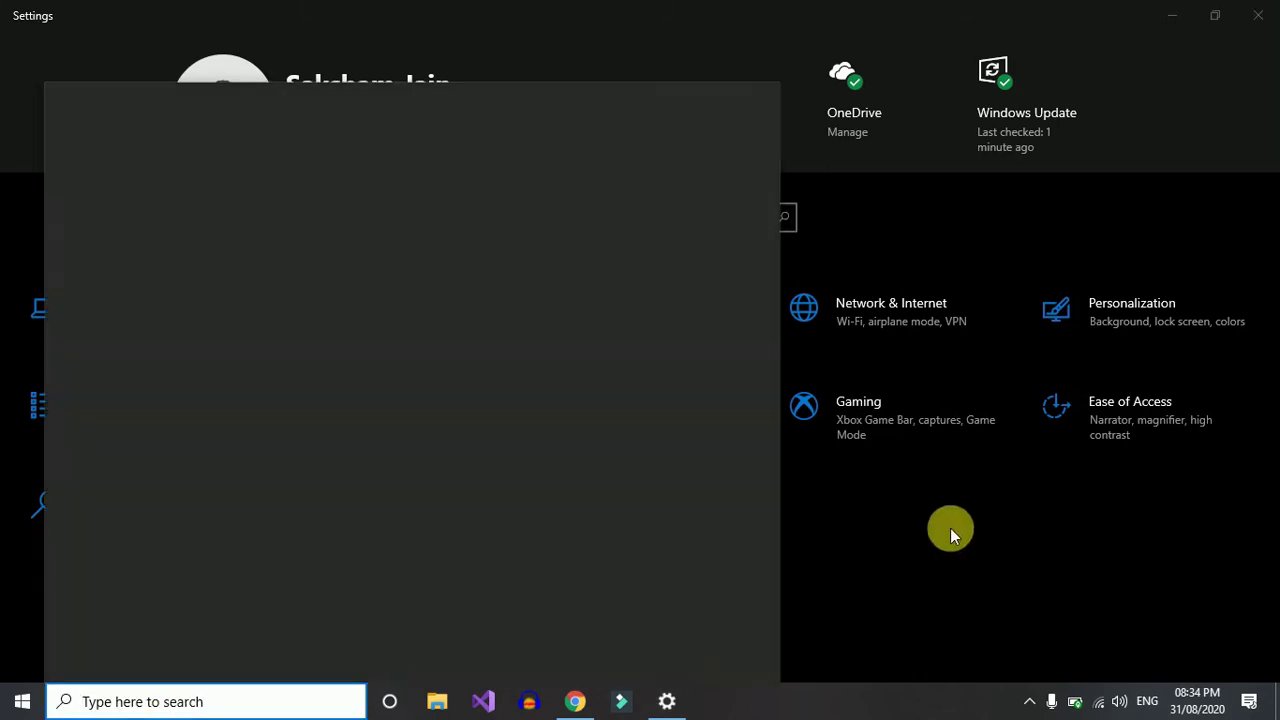
click(950, 528)
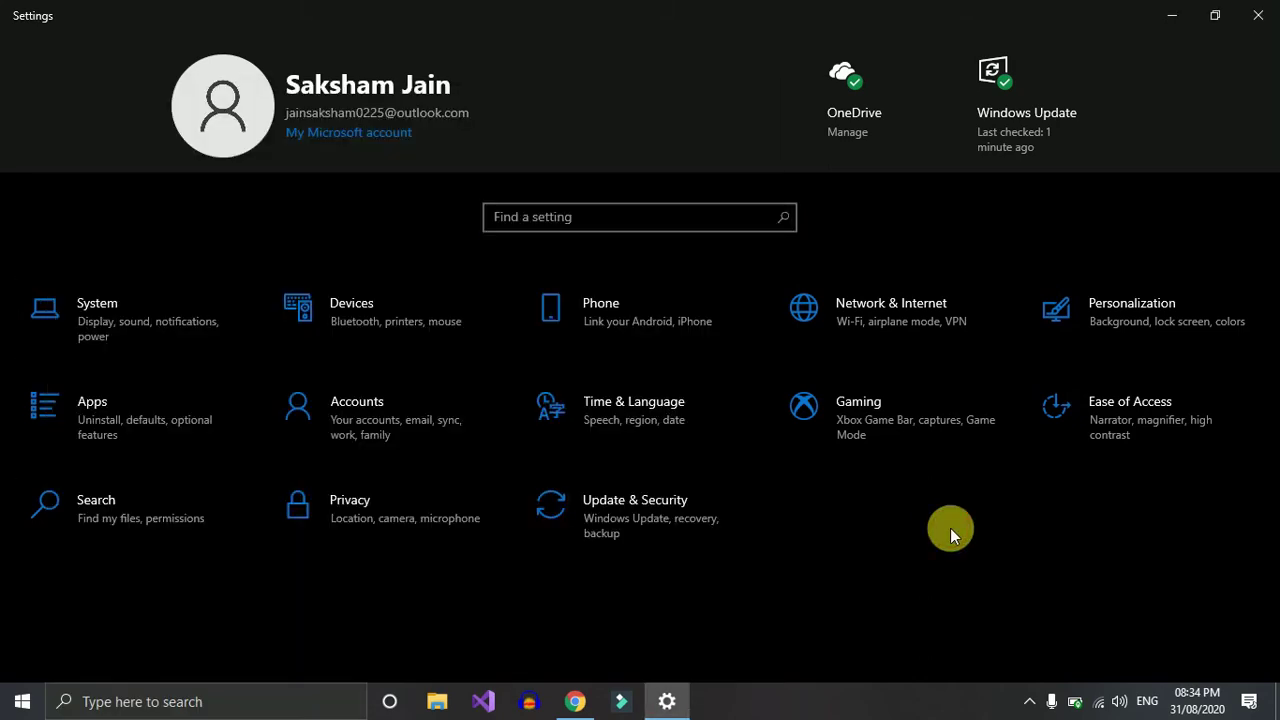
click(652, 222)
text(jik25)
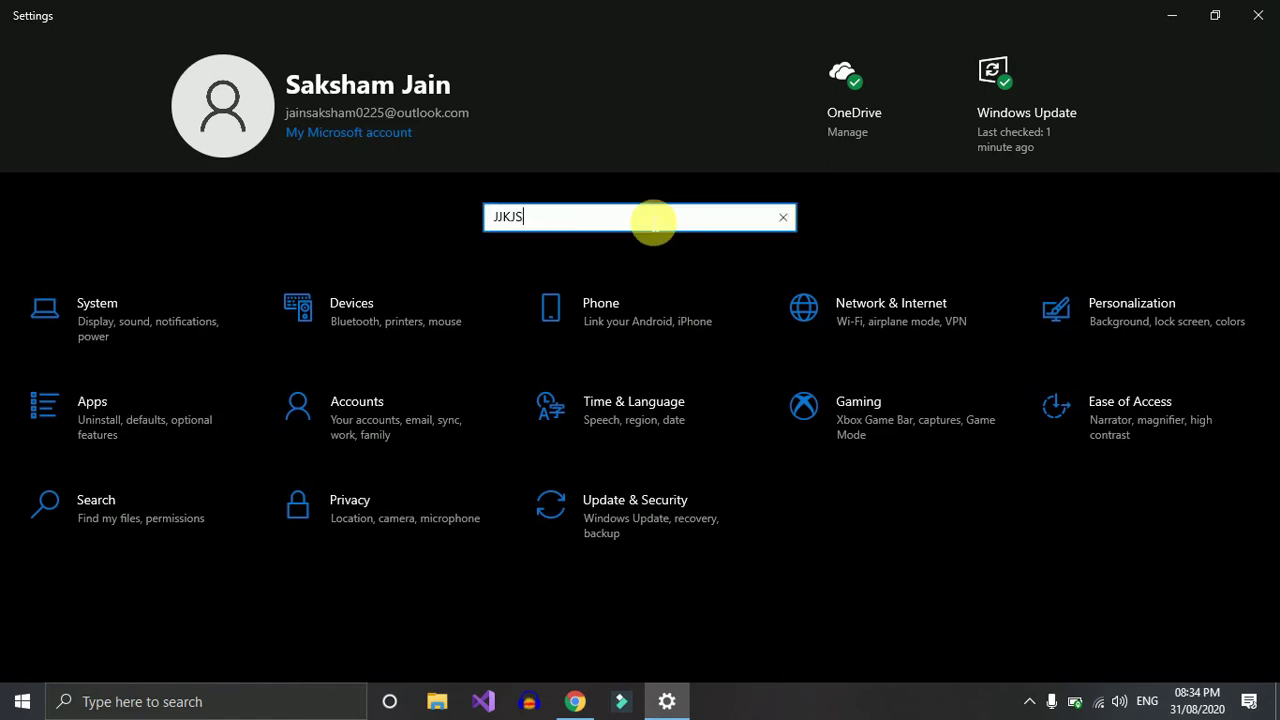
key(BackSpace)
key(BackSpace)
key(BackSpace)
key(BackSpace)
key(BackSpace)
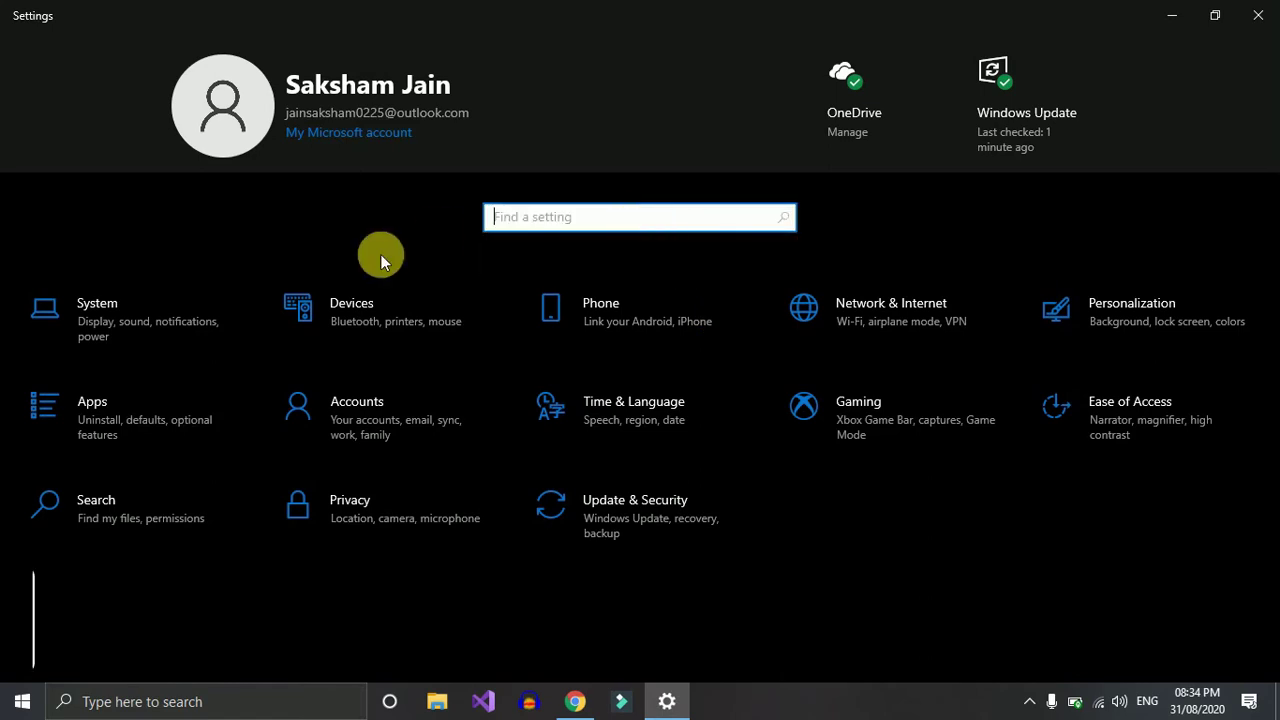
Look through the System display settings, return to the Settings home page and close Settings
click(182, 316)
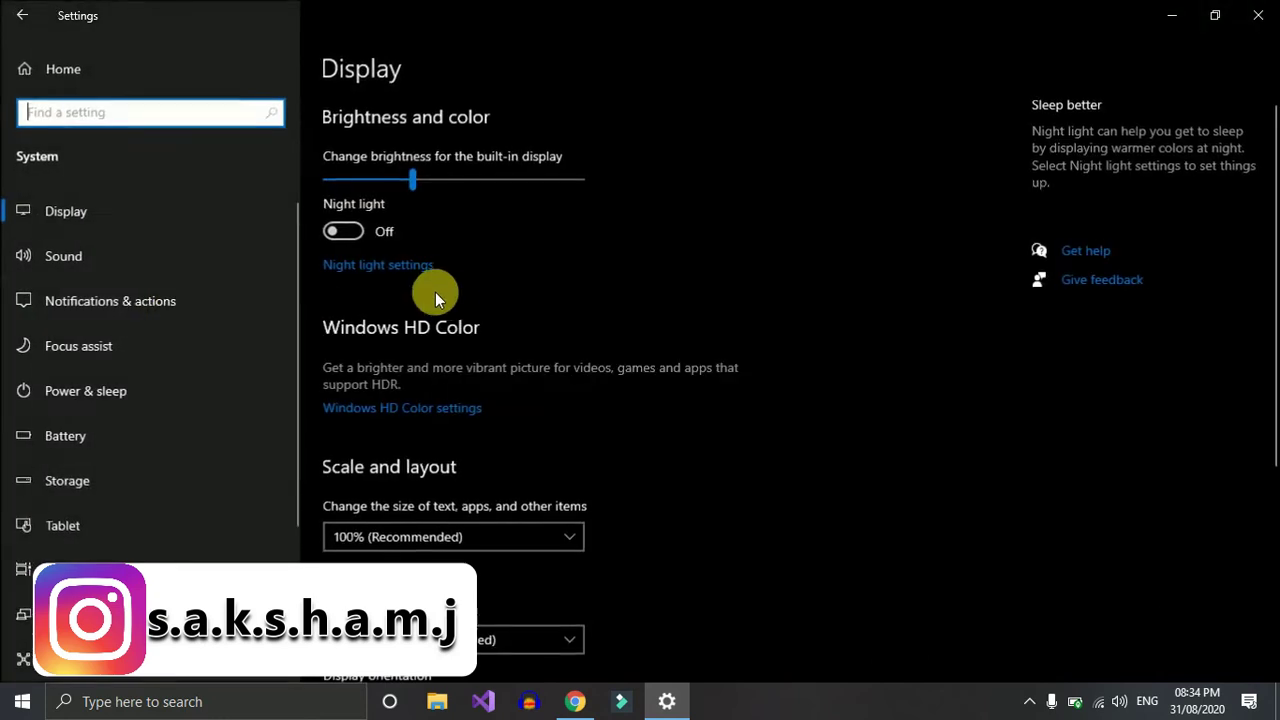
scroll(152, 513, down, 2)
scroll(152, 513, up, 2)
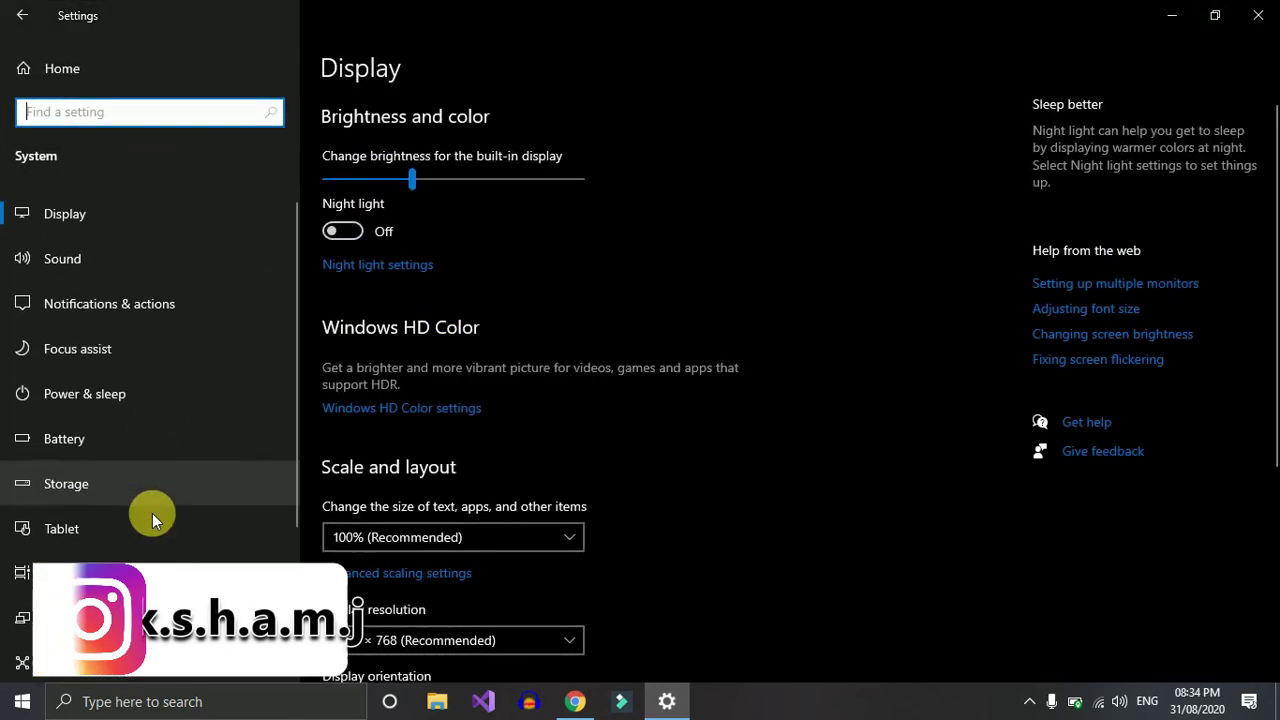
click(18, 68)
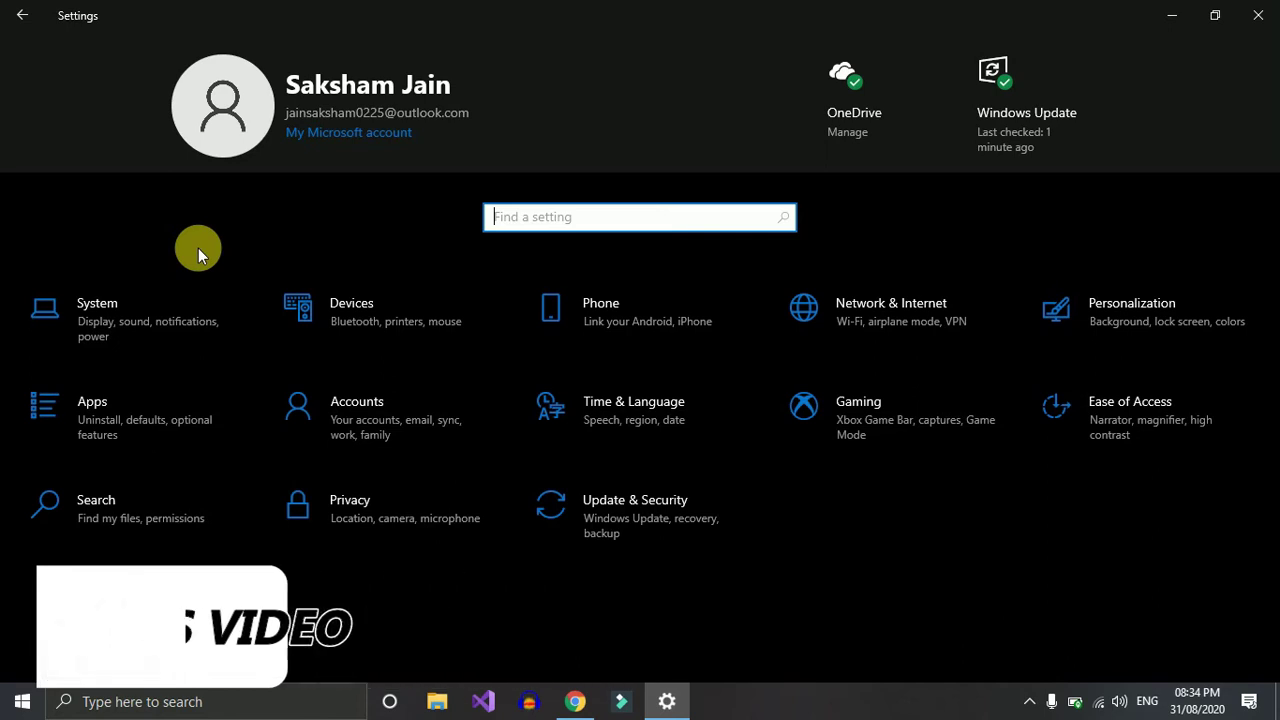
click(1264, 14)
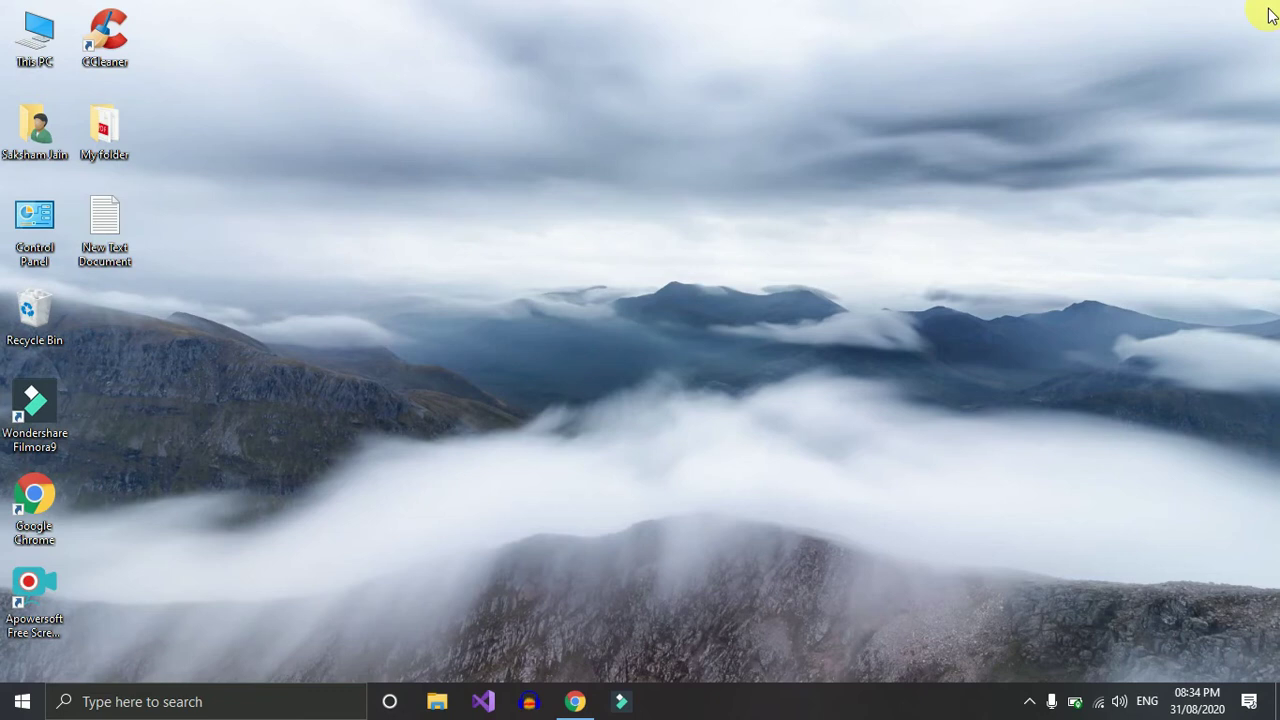
Create a new folder on an empty area of the desktop
right_click(501, 128)
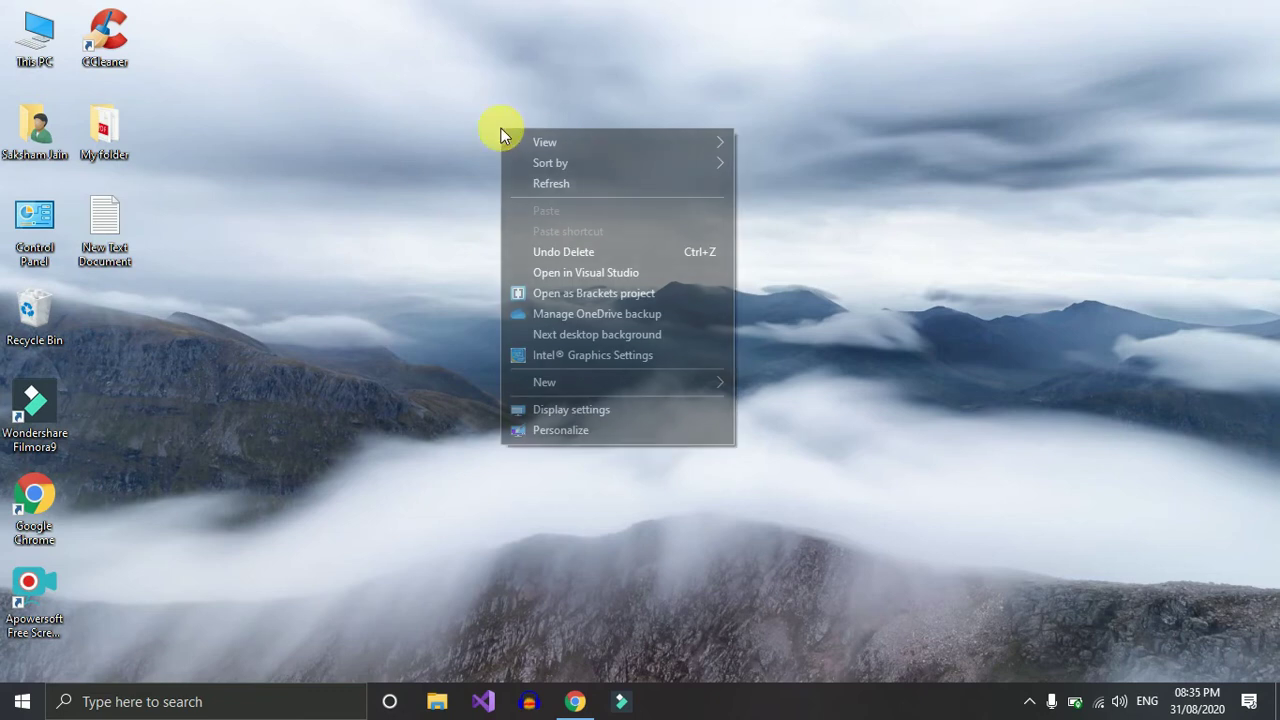
click(579, 374)
click(785, 385)
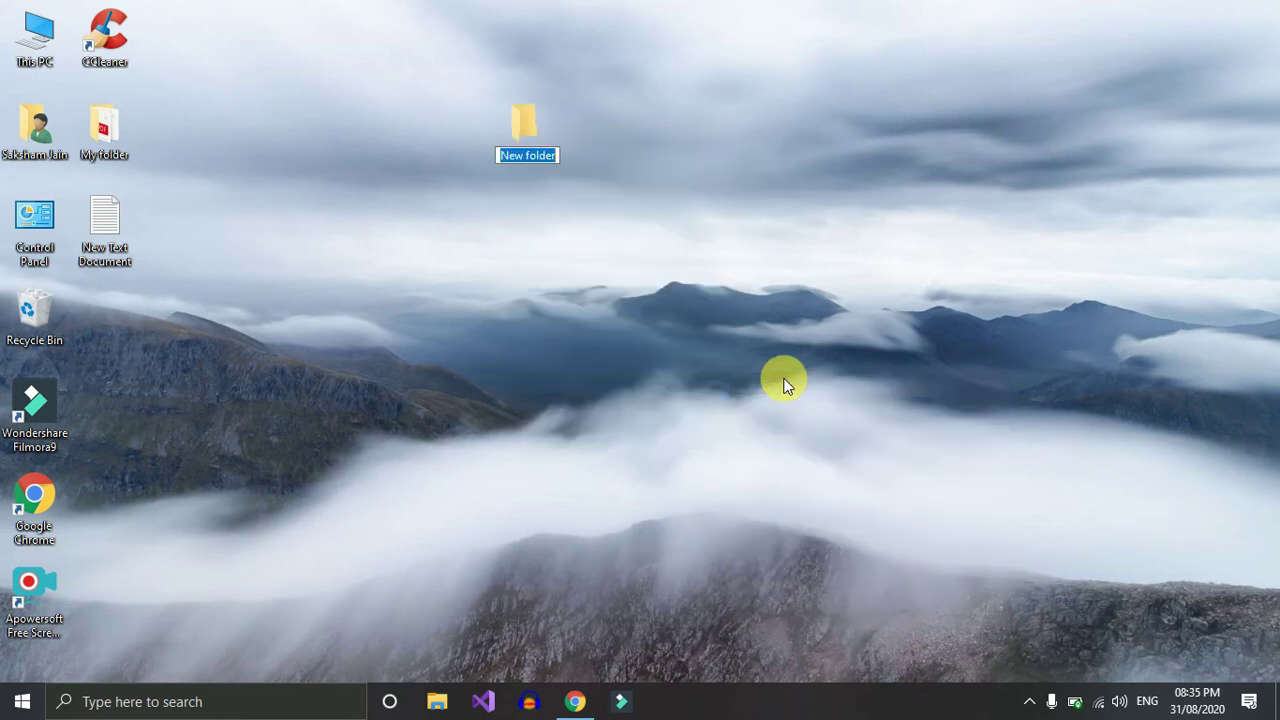
Copy the line GodMode.{ED7BA470-8E54-465E-825C-99712043E01C} from the New Text Document file on the desktop and close the file
double_click(86, 222)
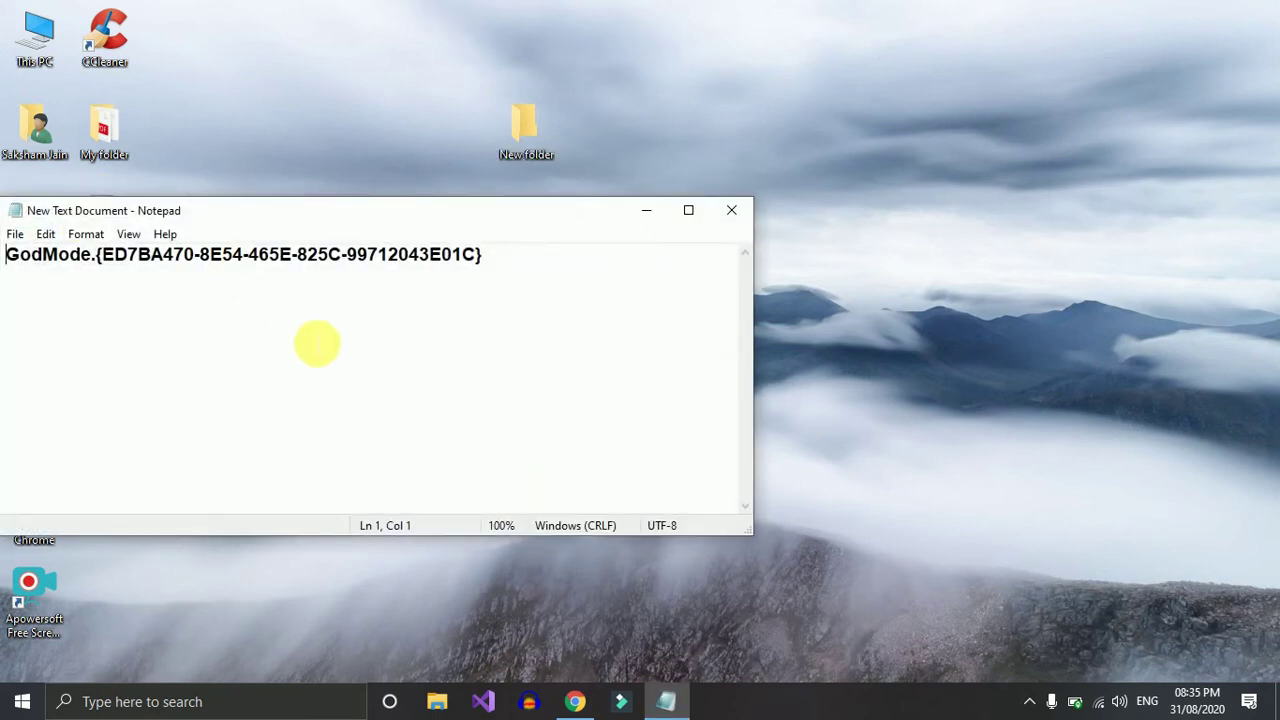
drag(522, 275, 10, 276)
key(ctrl+c)
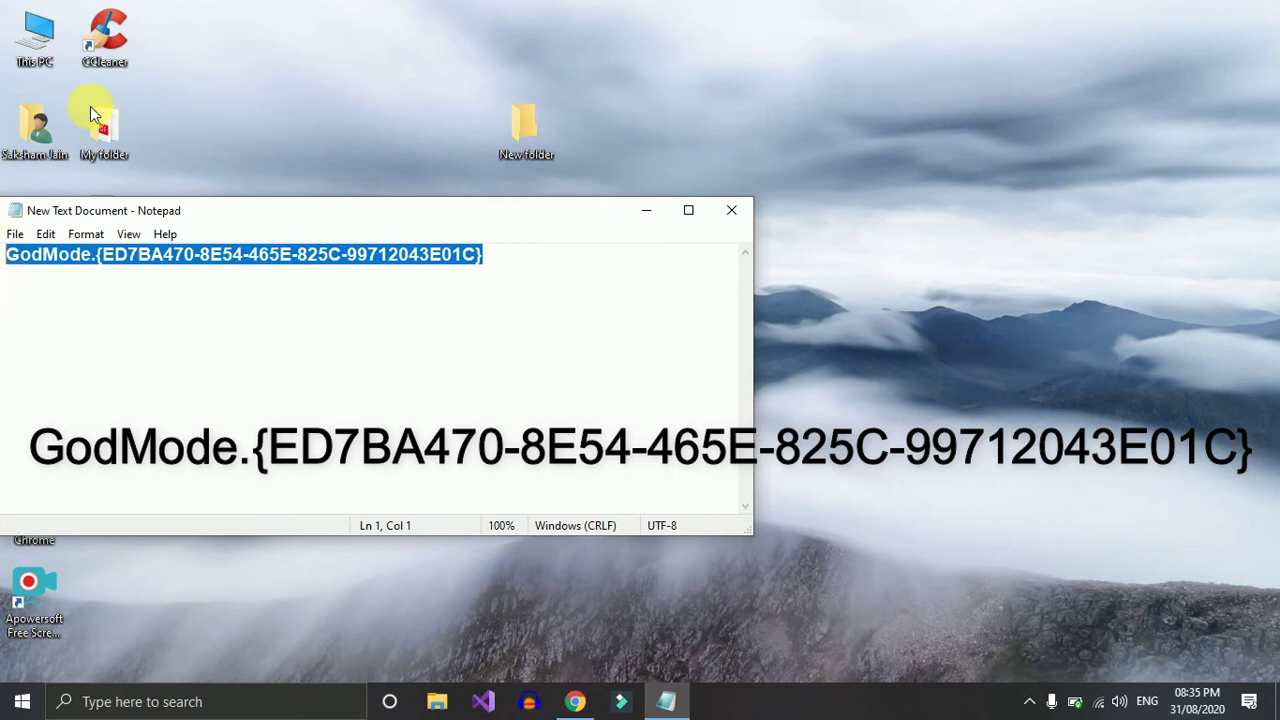
click(724, 211)
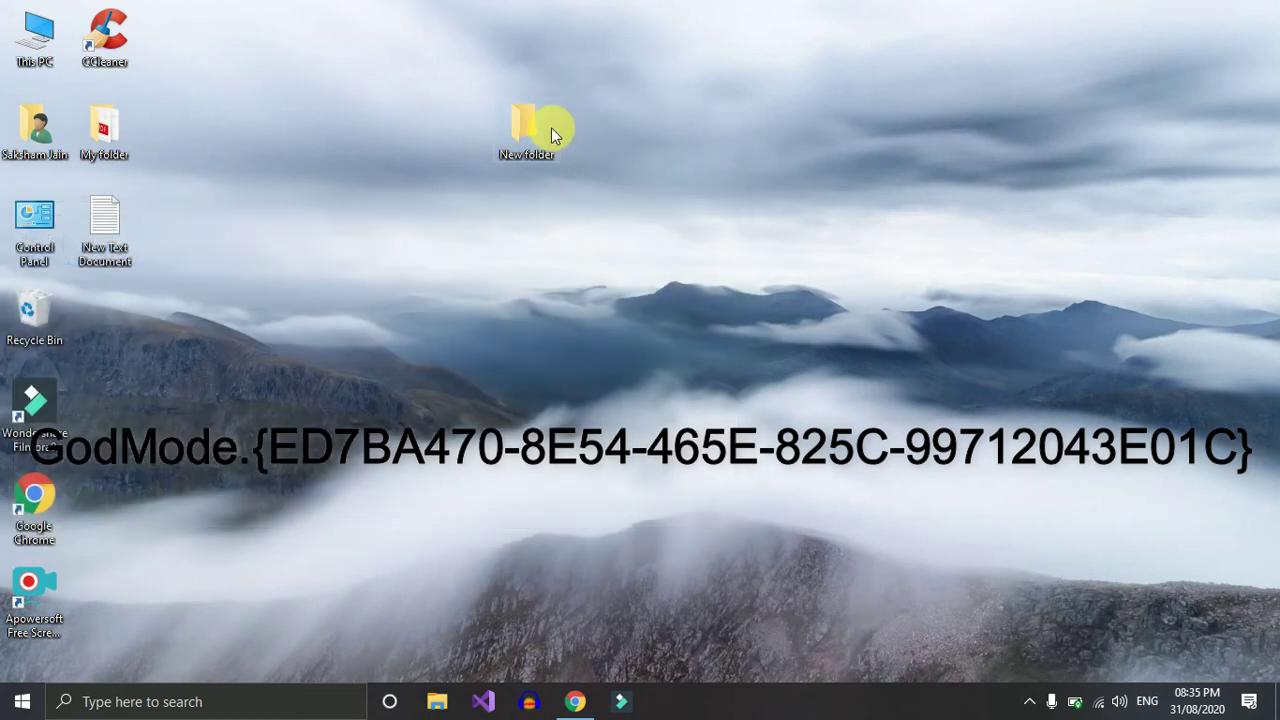
Rename the new desktop folder as GodMode.{ED7BA470-8E54-465E-825C-99712043E01C}
right_click(529, 129)
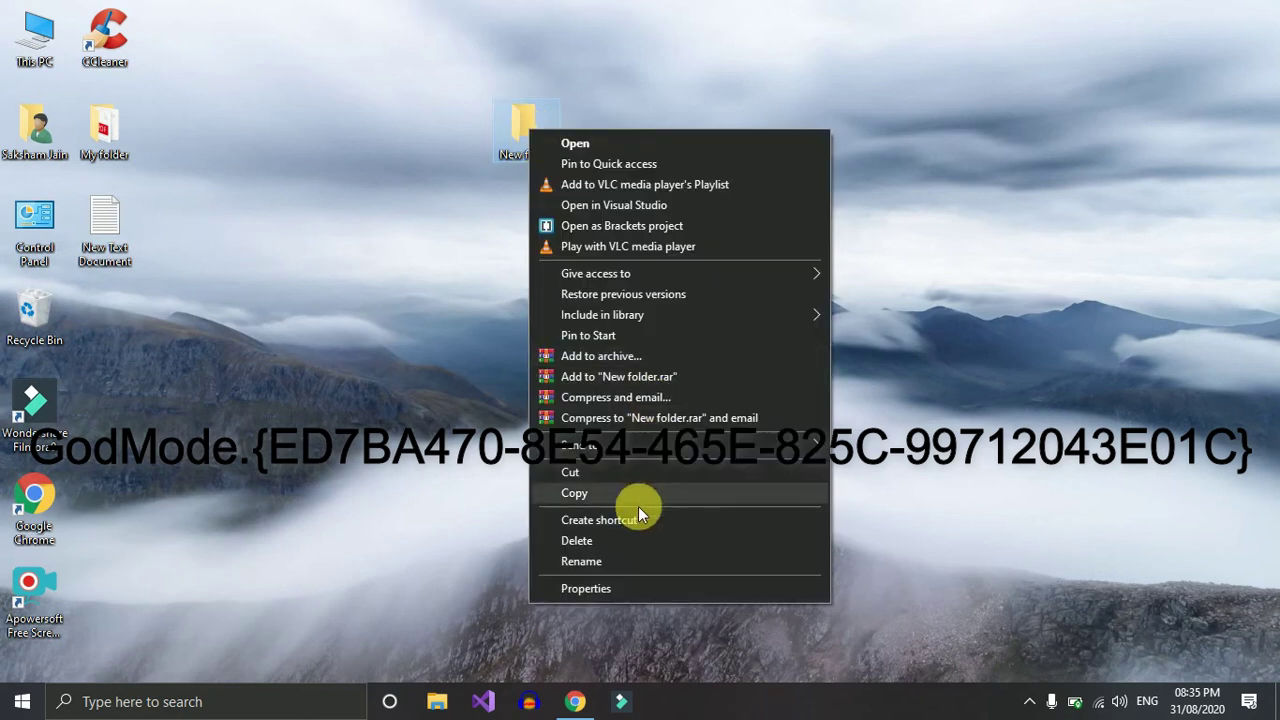
click(603, 561)
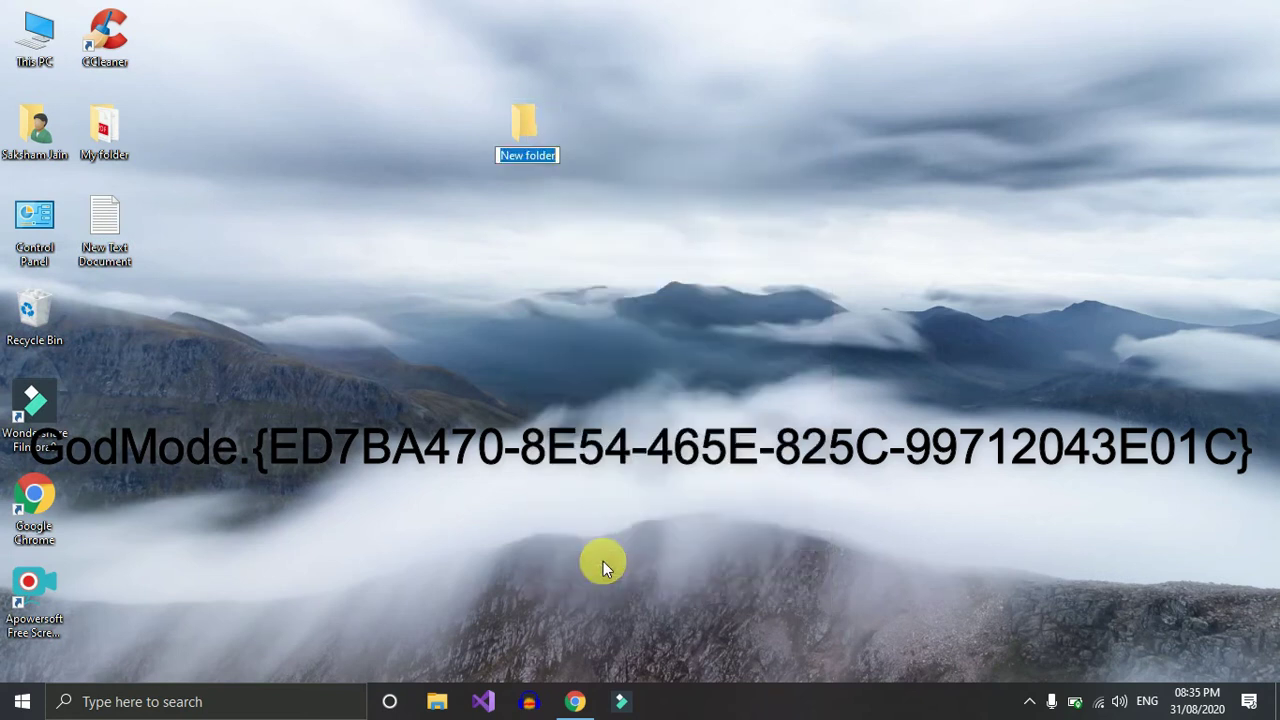
key(ctrl+v)
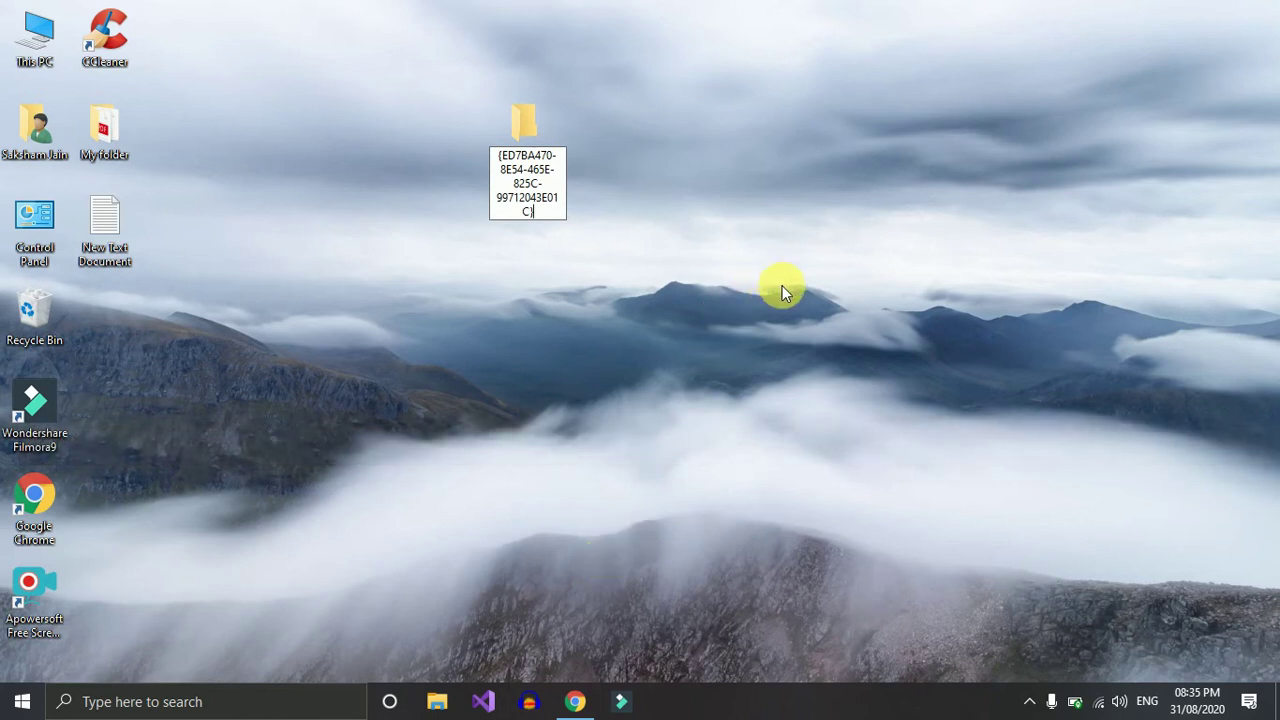
key(Return)
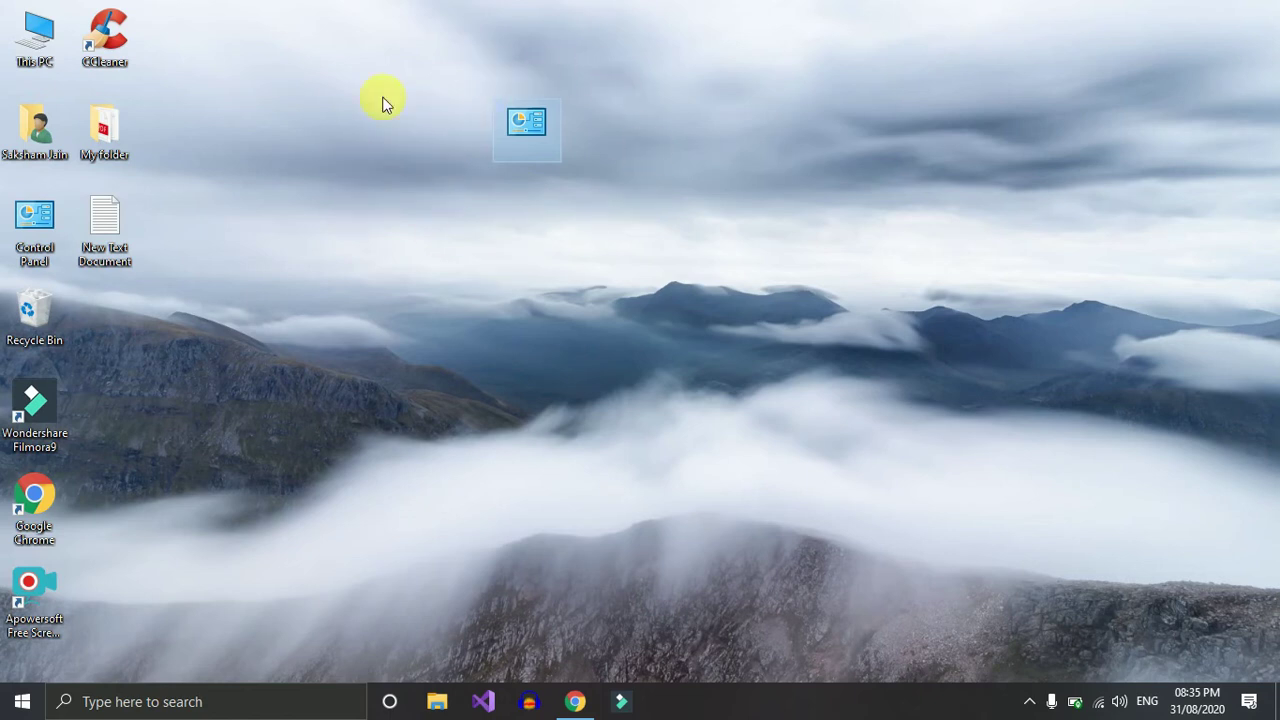
Refresh the desktop and move the unlabelled GodMode icon next to the CCleaner shortcut
right_click(656, 285)
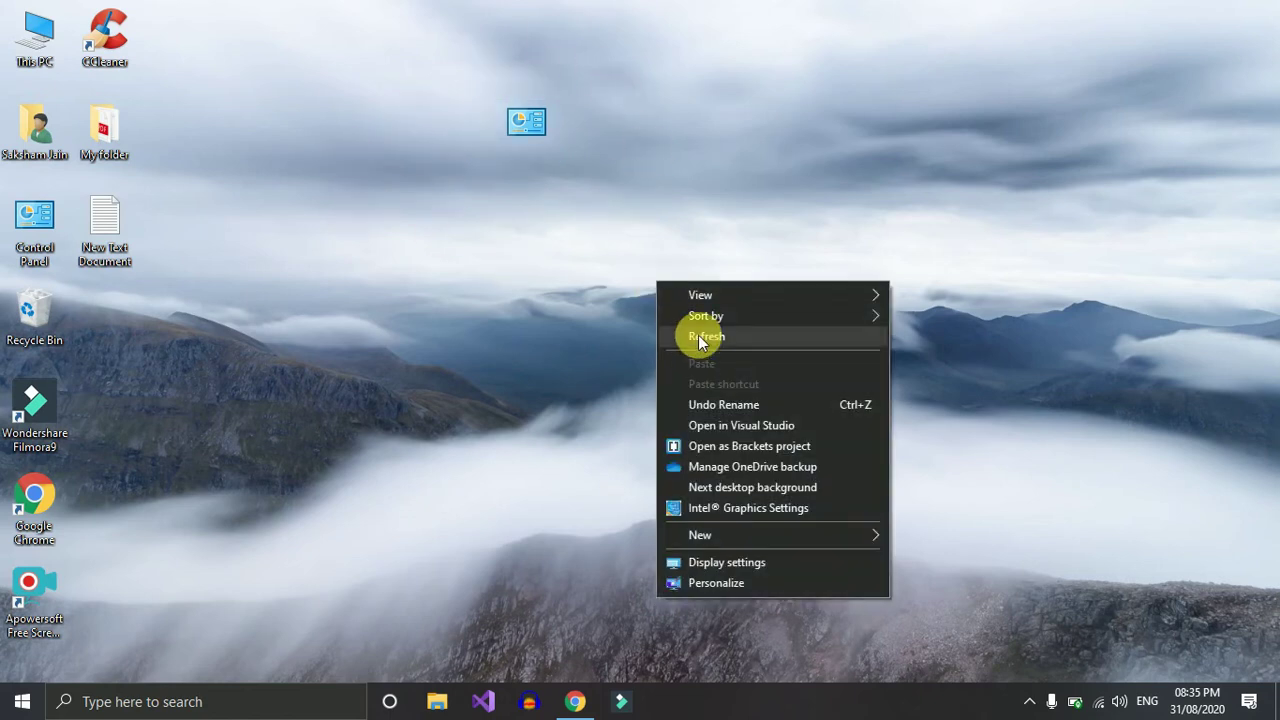
click(698, 335)
drag(525, 120, 150, 36)
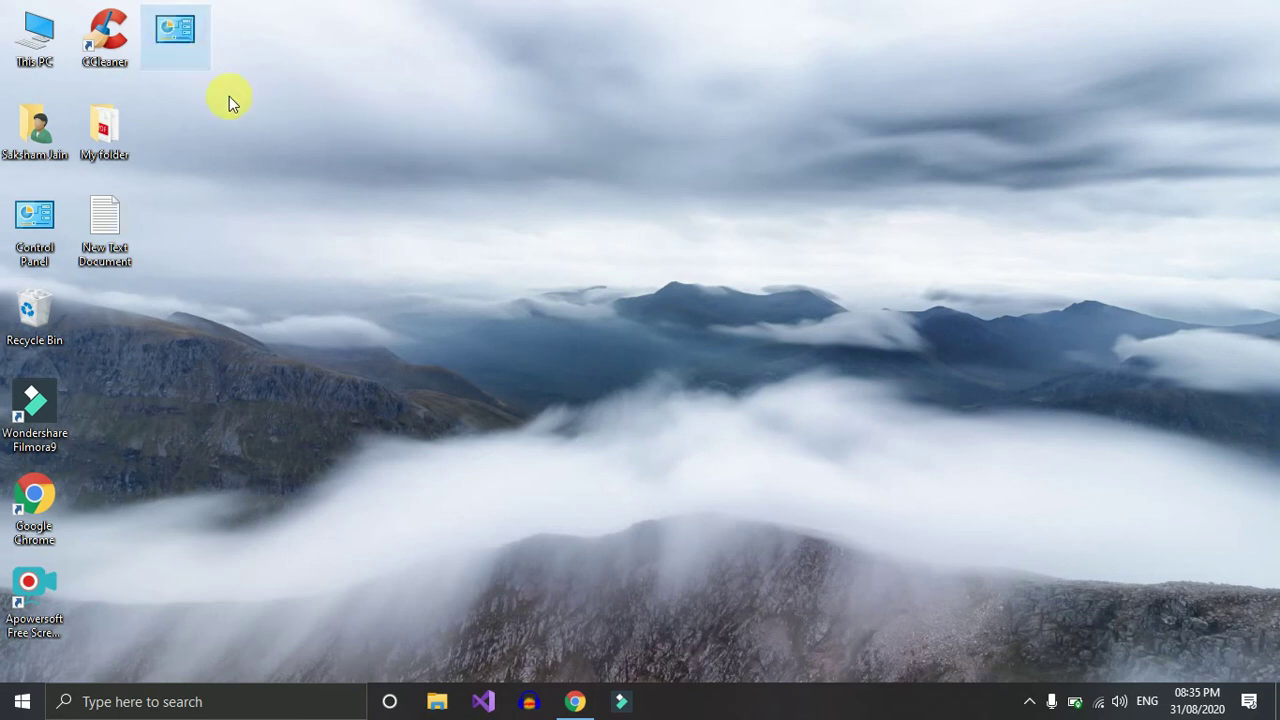
Open the GodMode folder and examine its categorised list of settings, from Administrative Tools down to Sound and Speech Recognition
double_click(176, 44)
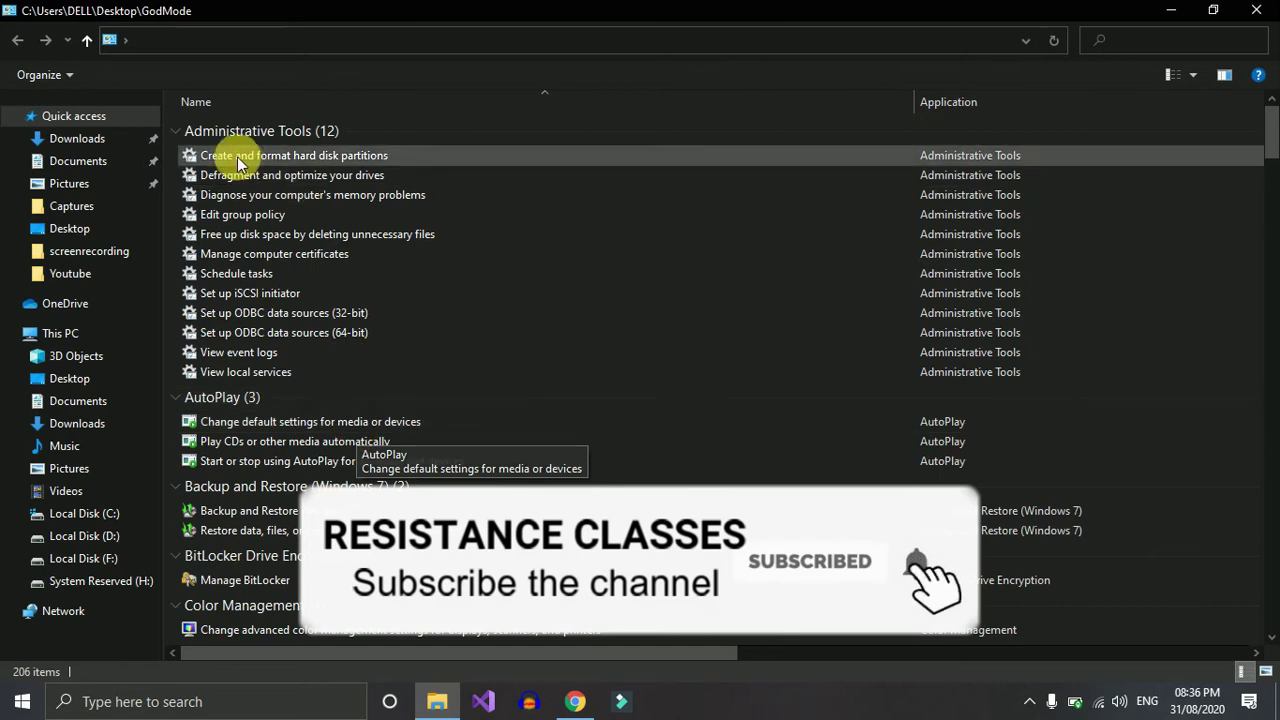
scroll(257, 399, down, 2)
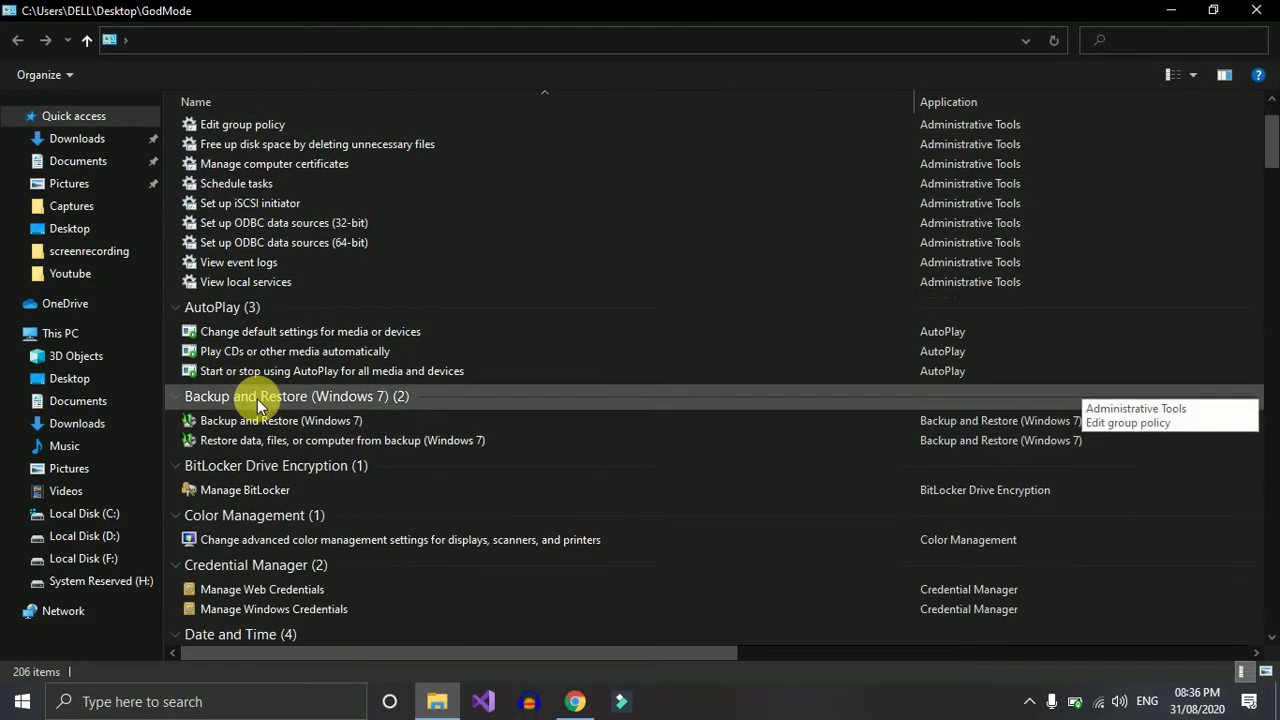
scroll(257, 399, down, 5)
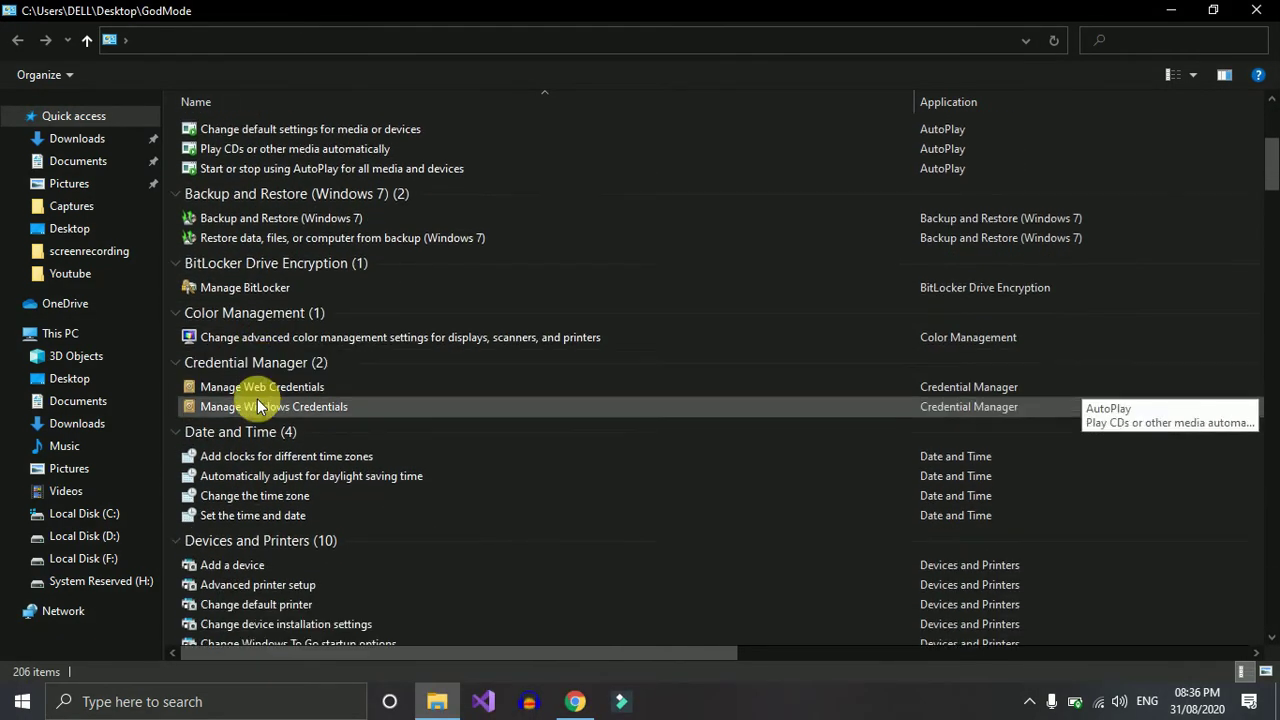
scroll(257, 399, down, 8)
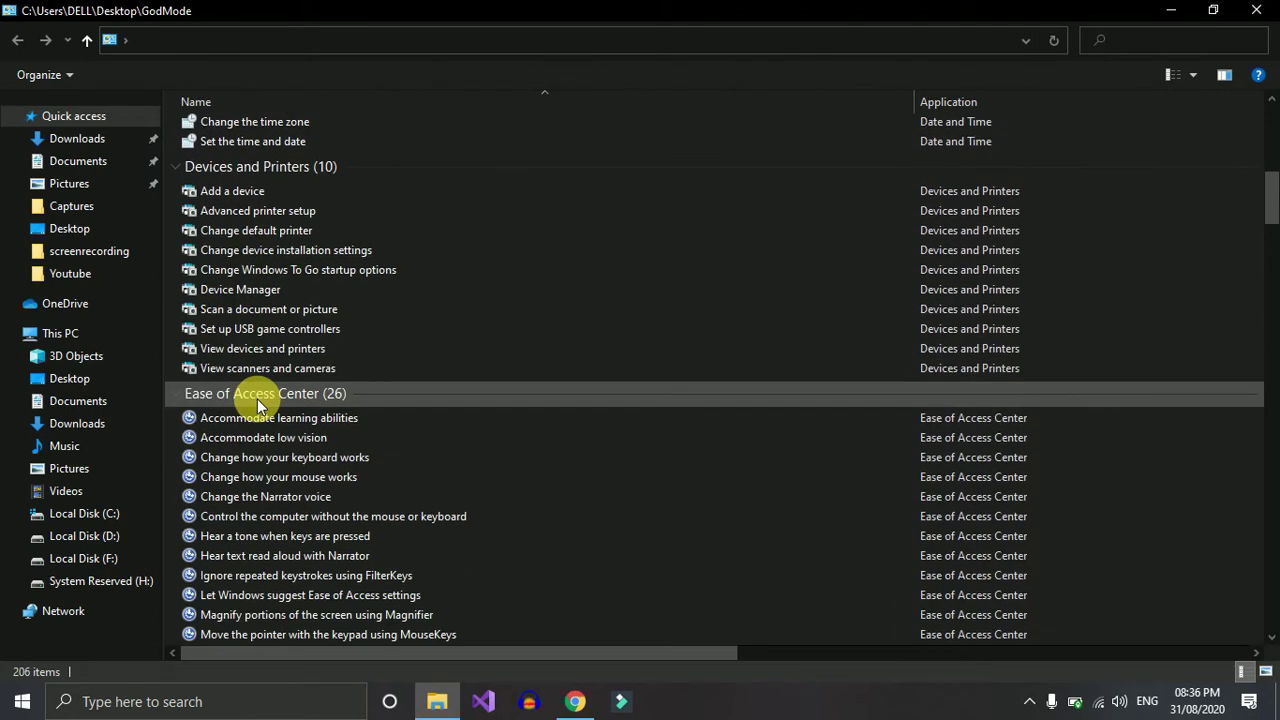
scroll(257, 399, down, 10)
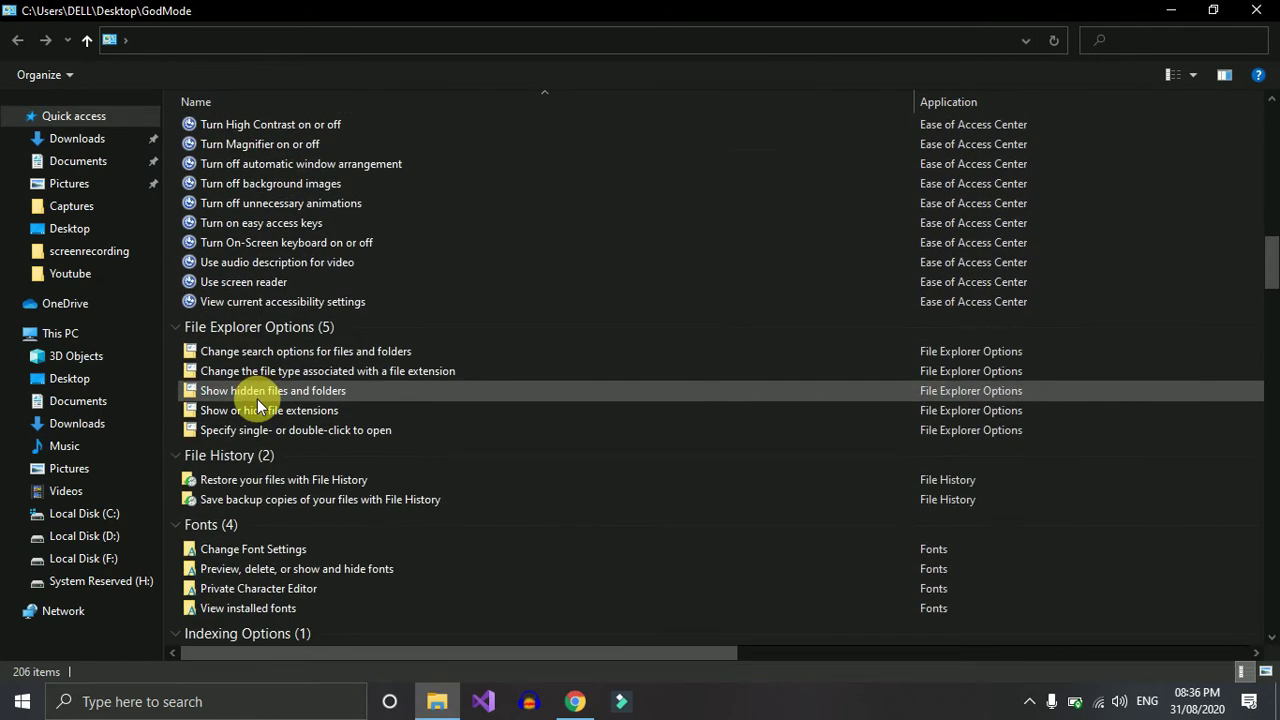
scroll(257, 399, down, 7)
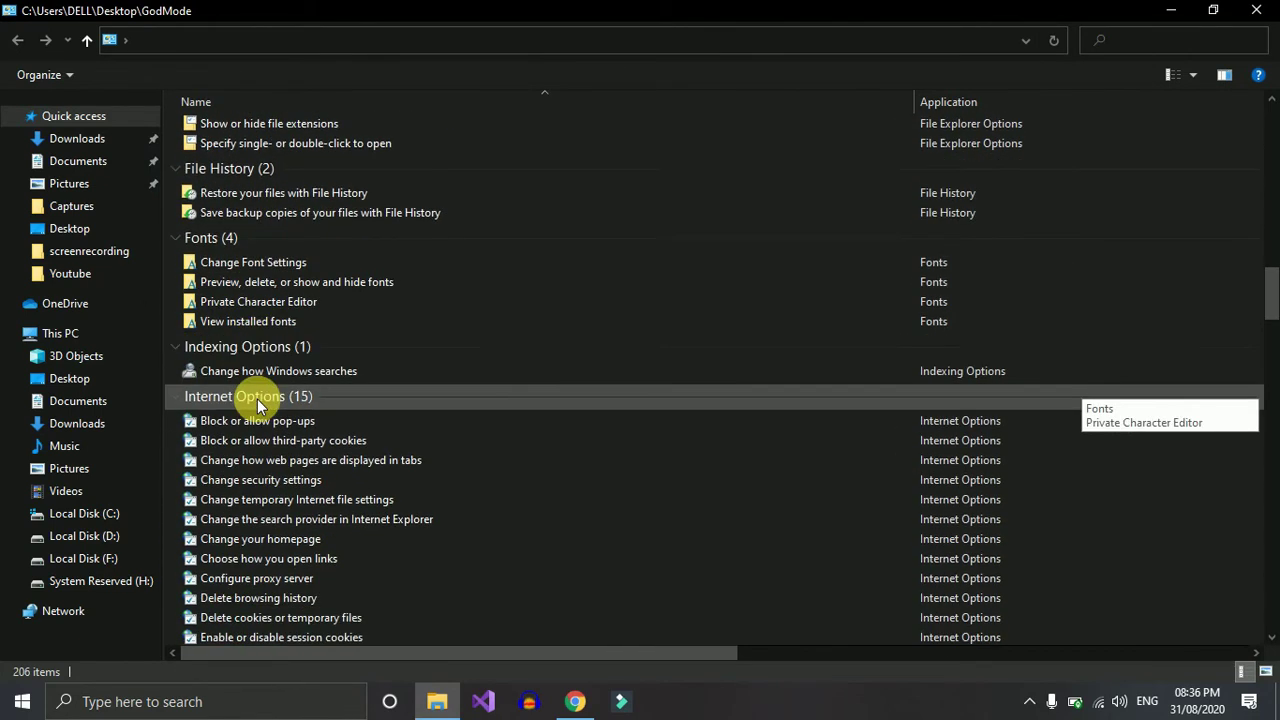
scroll(257, 399, down, 11)
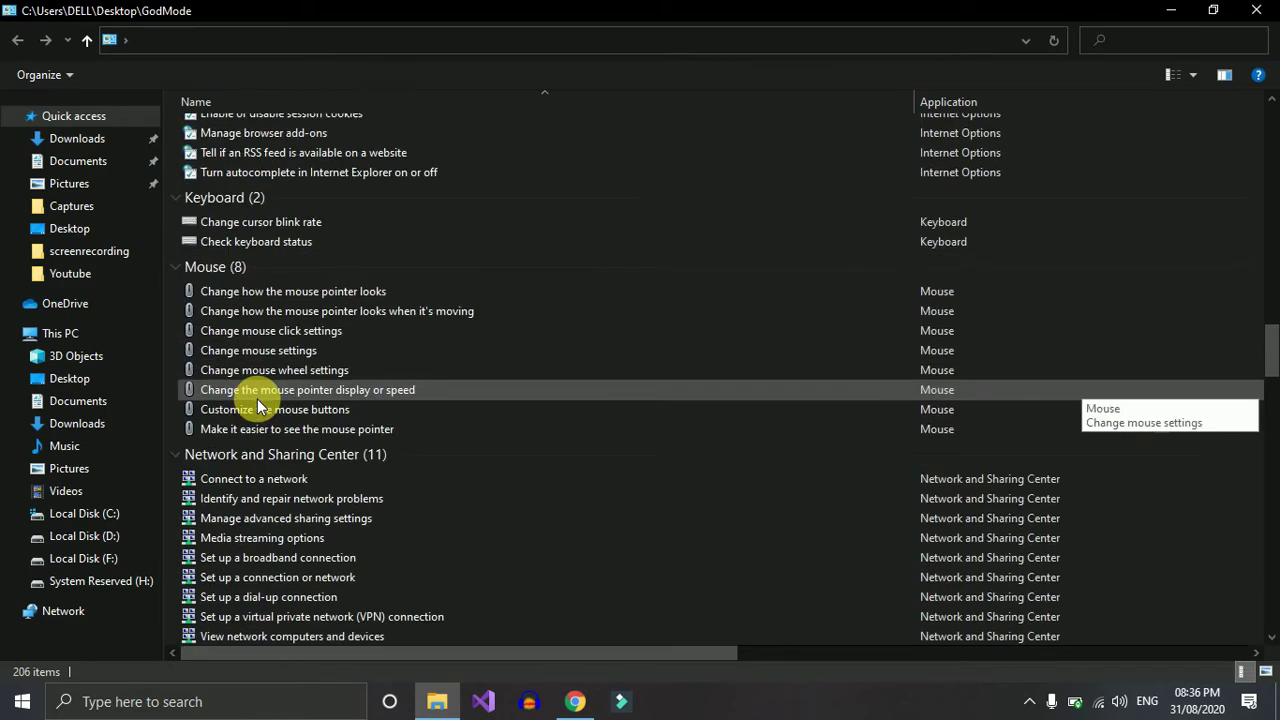
scroll(257, 399, down, 13)
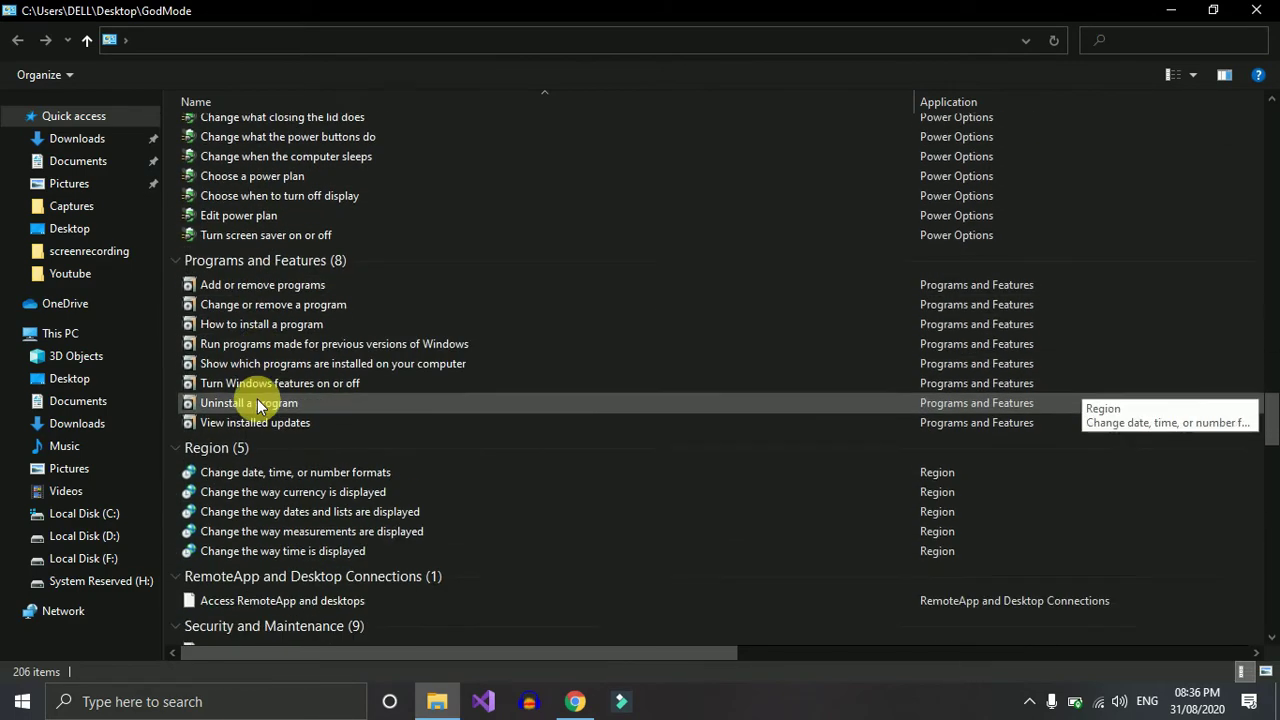
scroll(257, 399, down, 7)
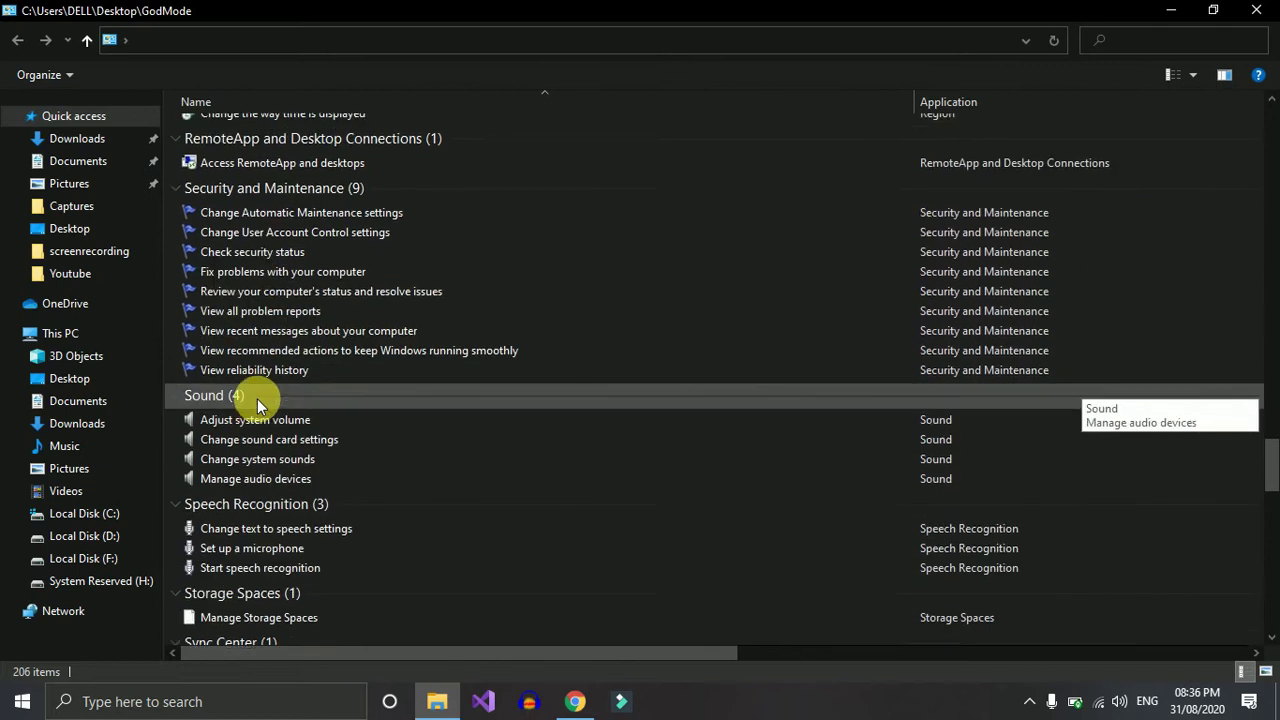
scroll(257, 399, down, 1)
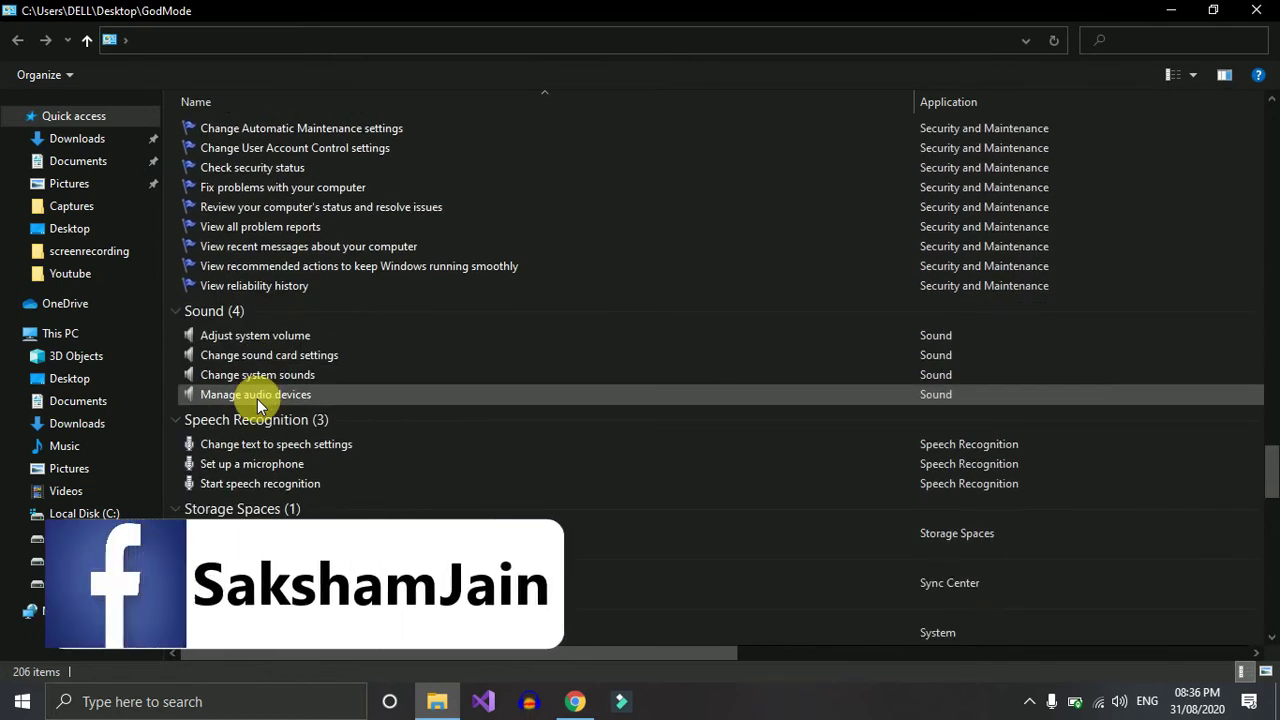
Launch the microphone setup from the Speech Recognition group and cancel it
scroll(257, 399, up, 1)
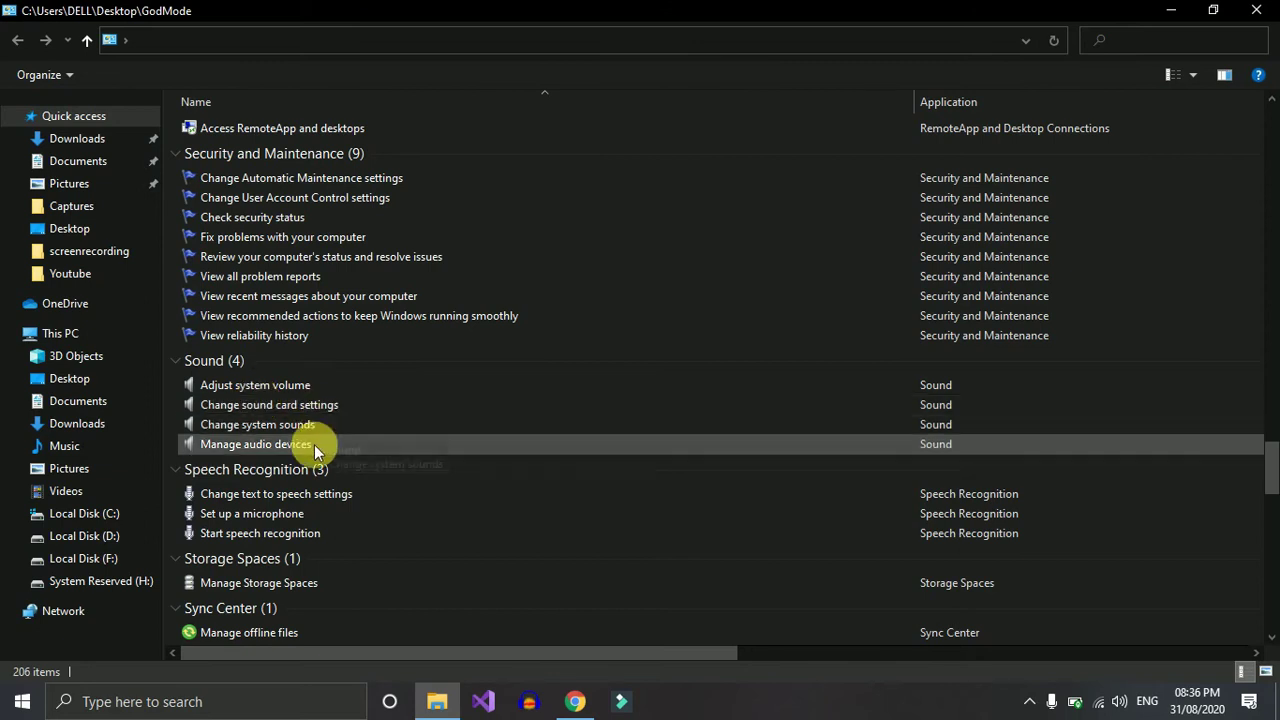
click(240, 515)
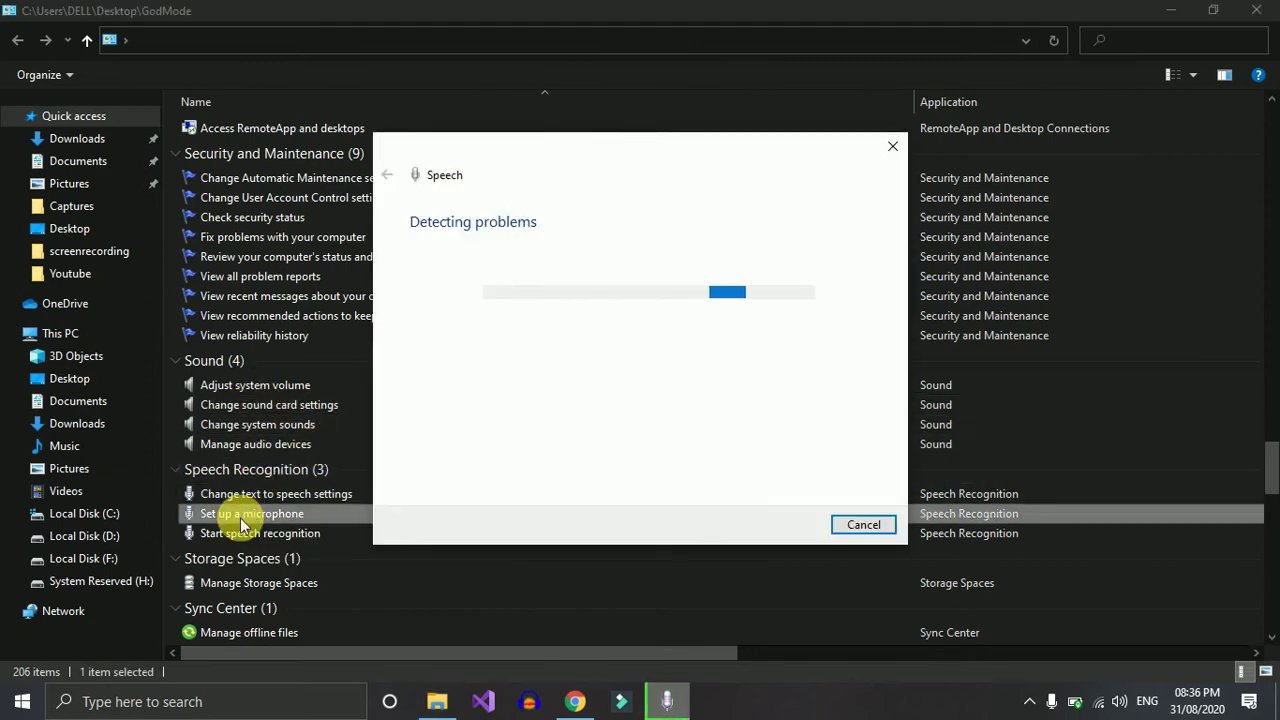
click(863, 526)
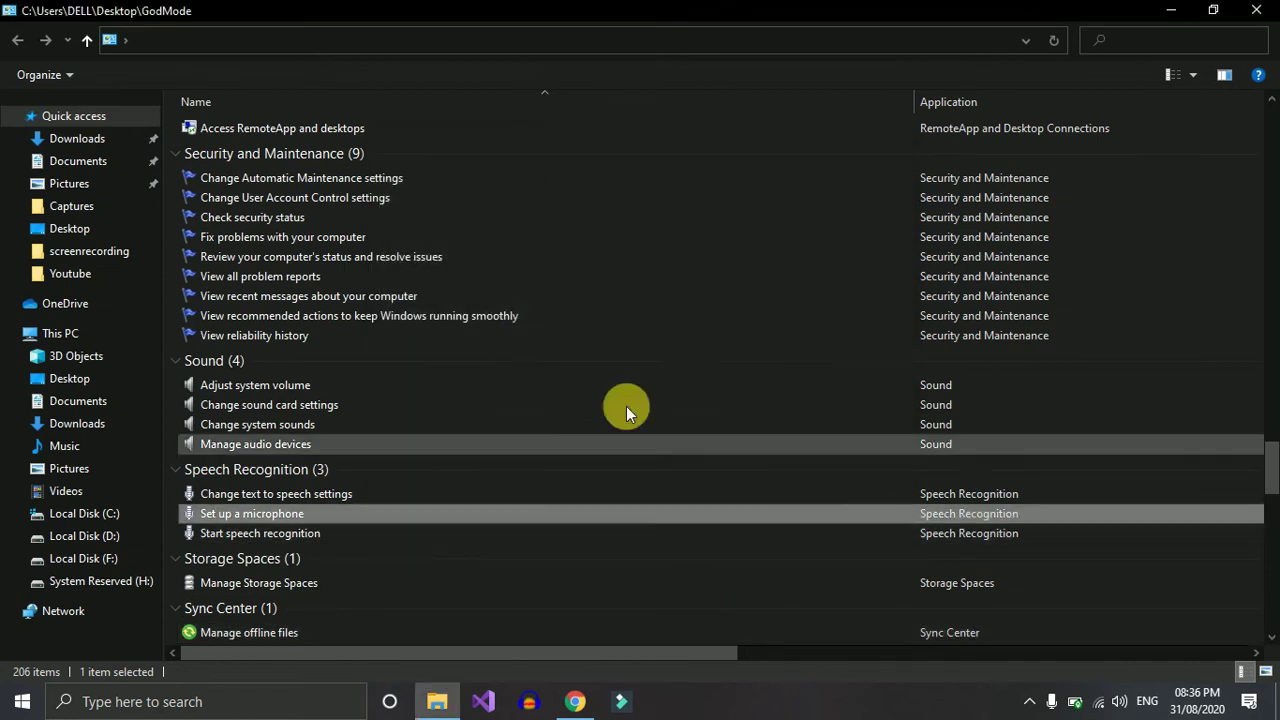
Open Uninstall a program from the Programs and Features group, look through the installed programs, and close both windows
scroll(526, 338, up, 6)
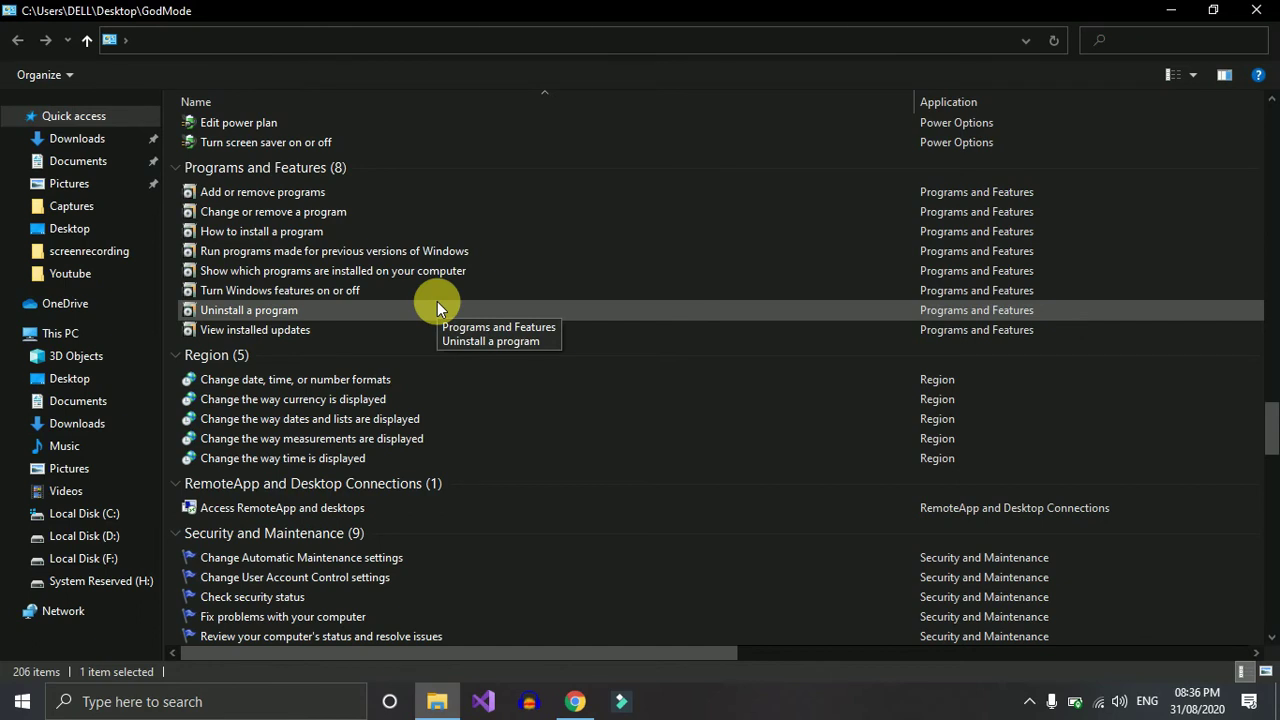
click(377, 315)
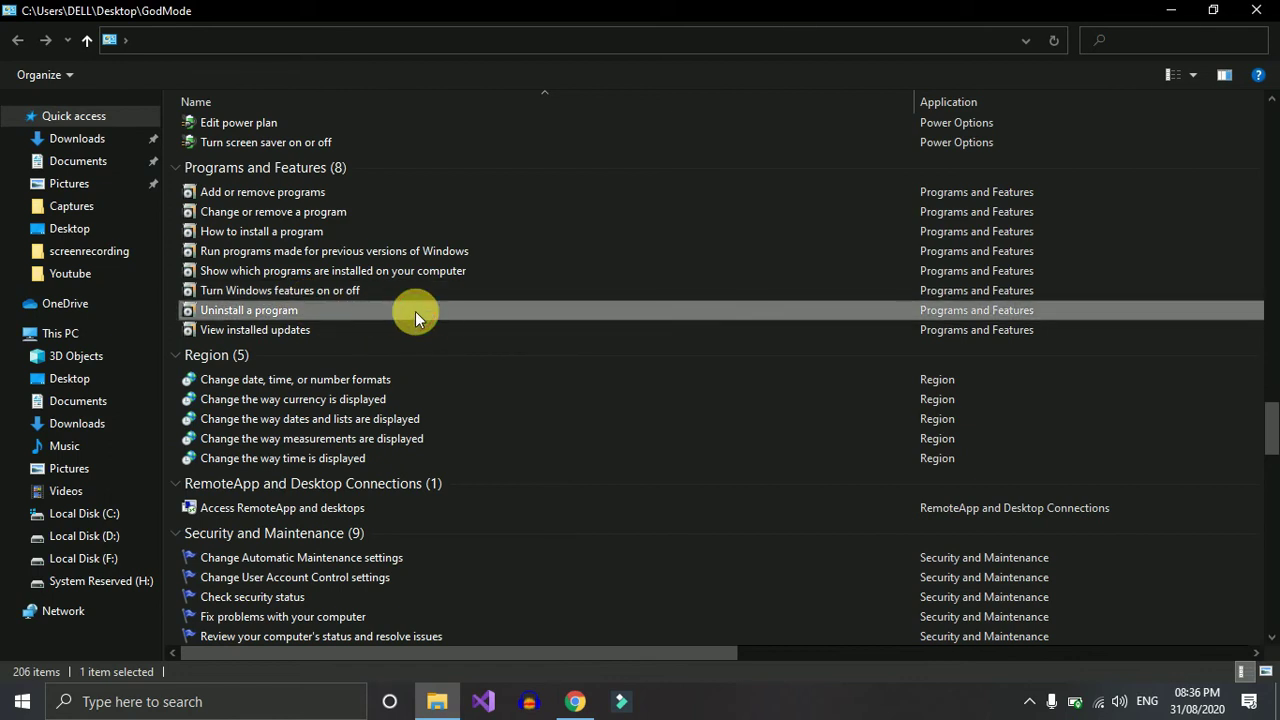
double_click(415, 311)
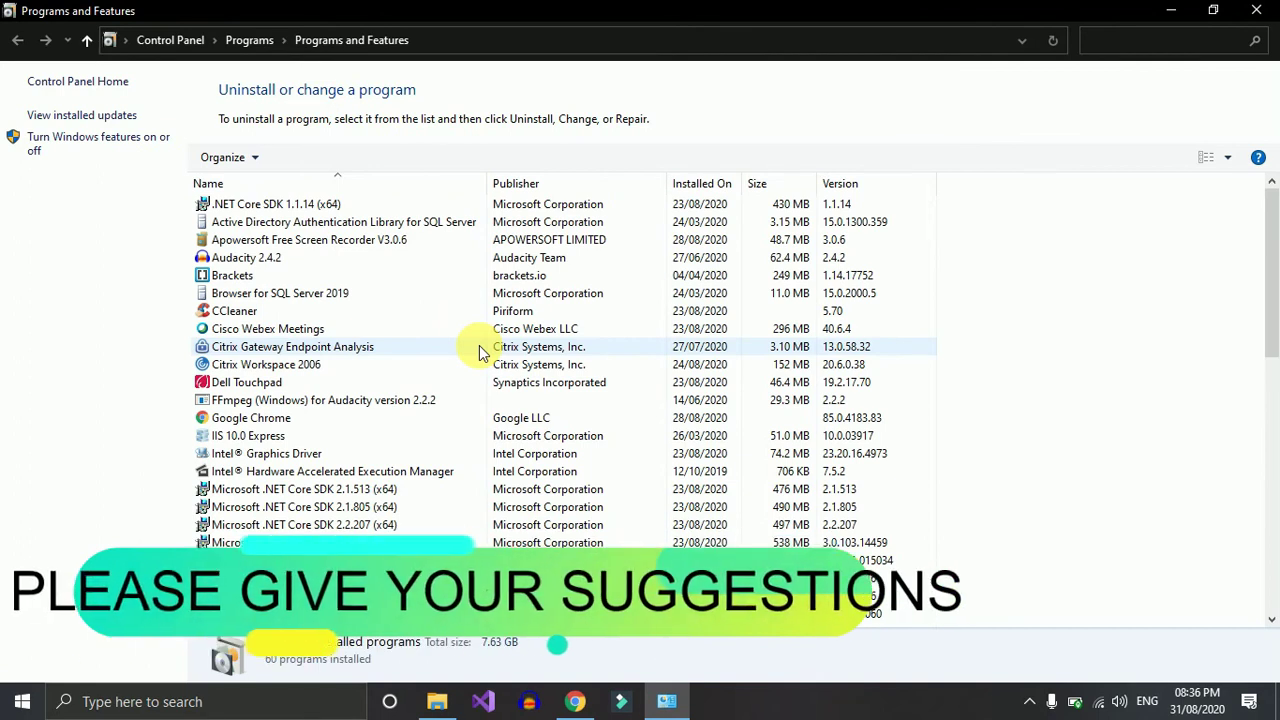
scroll(479, 345, down, 3)
scroll(479, 345, up, 3)
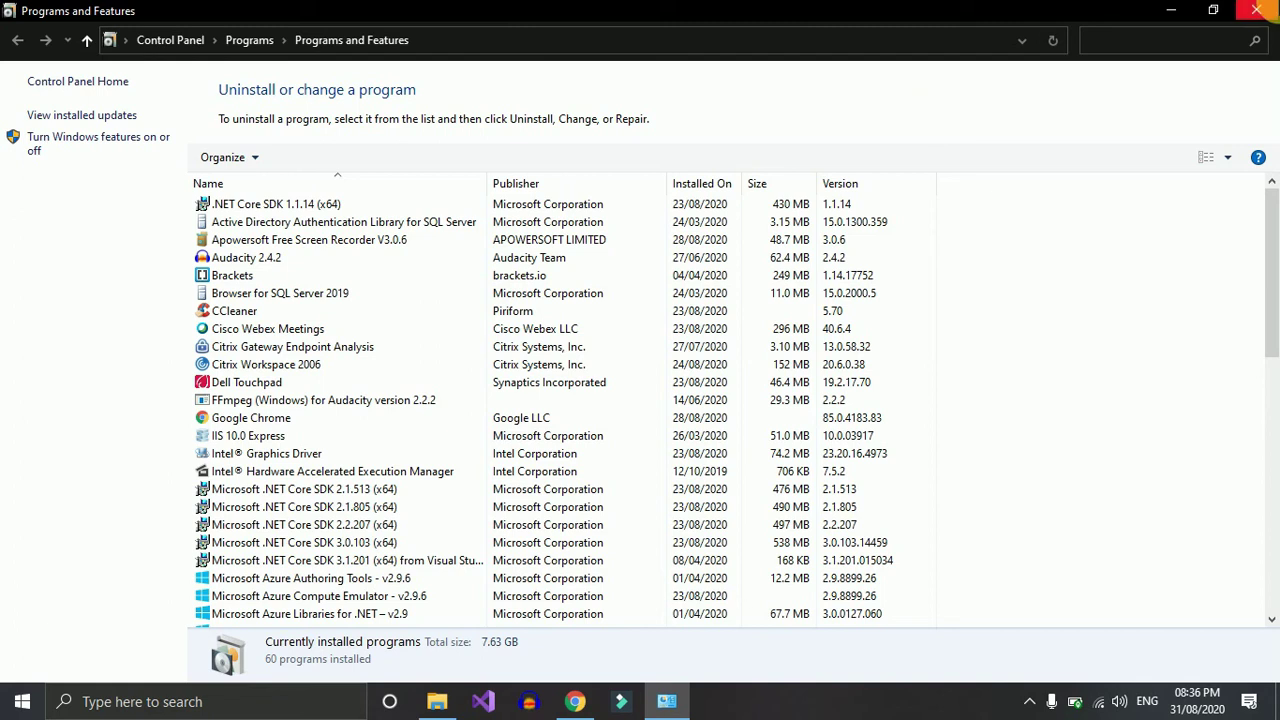
click(1260, 12)
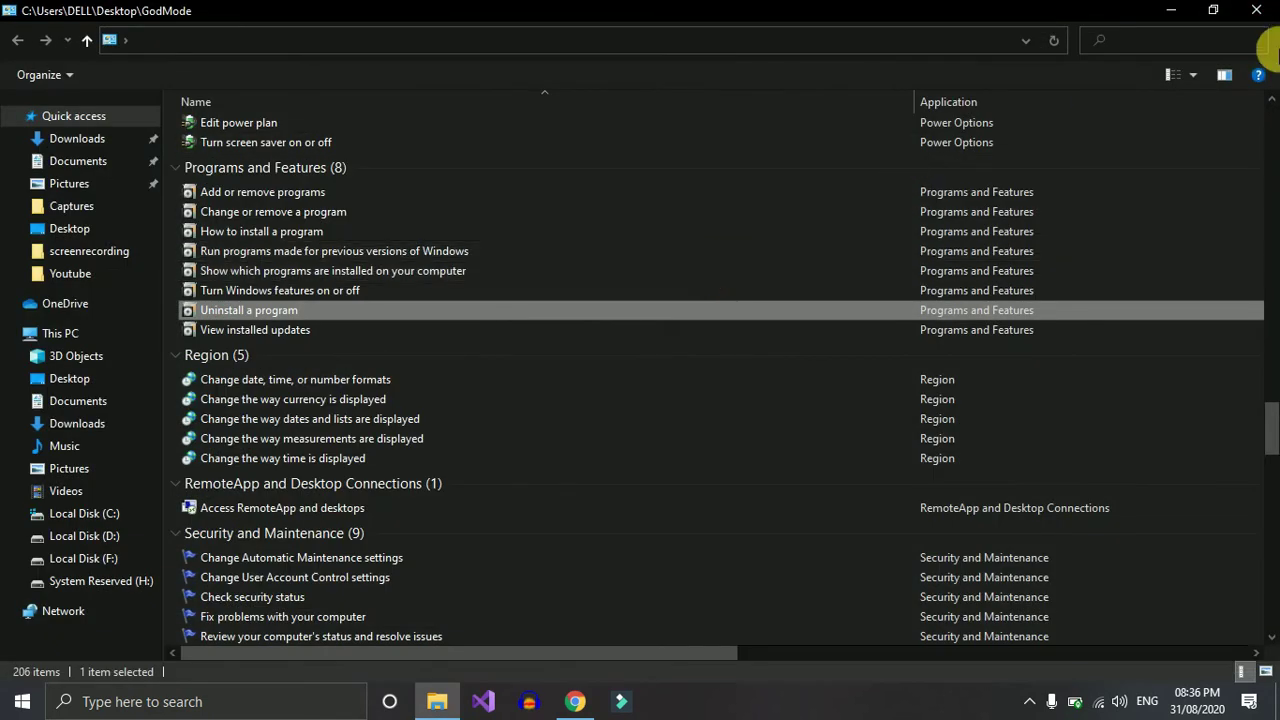
click(1262, 12)
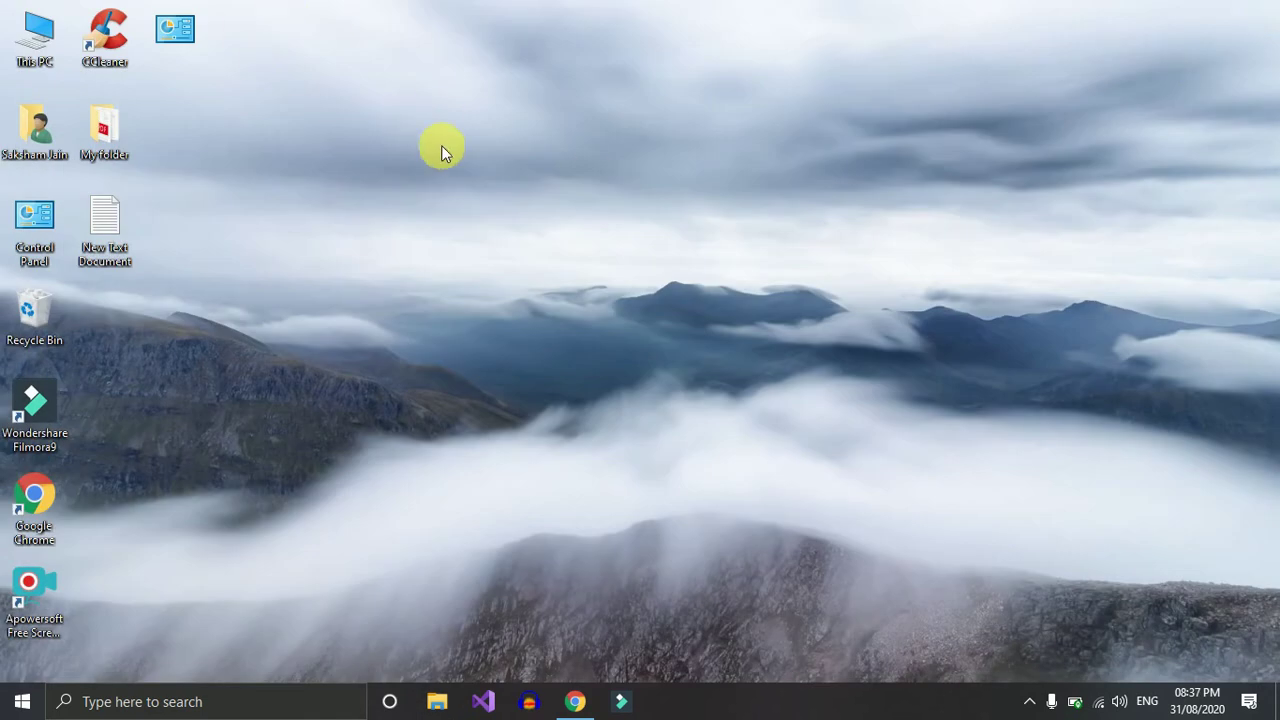